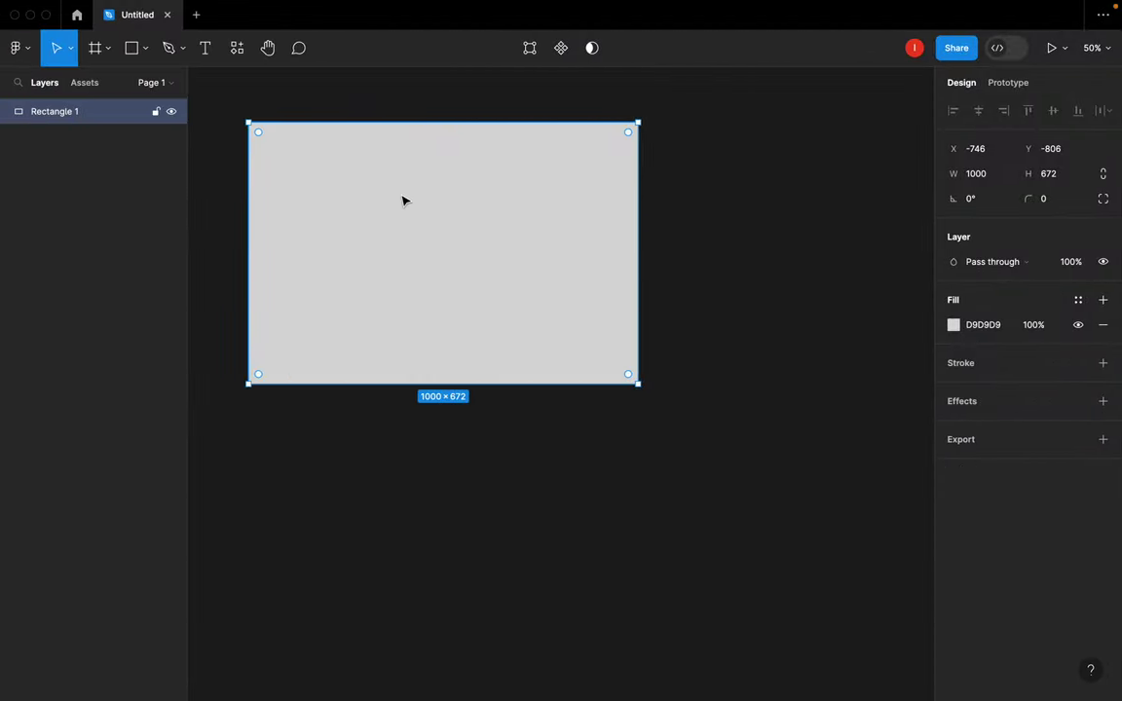
- Draw a rectangle about 969 × 68 along the upper edge inside the large grey rectangle
scroll(374, 204, "up", 3)
scroll(374, 203, "left", 2)
scroll(374, 204, "left", 2)
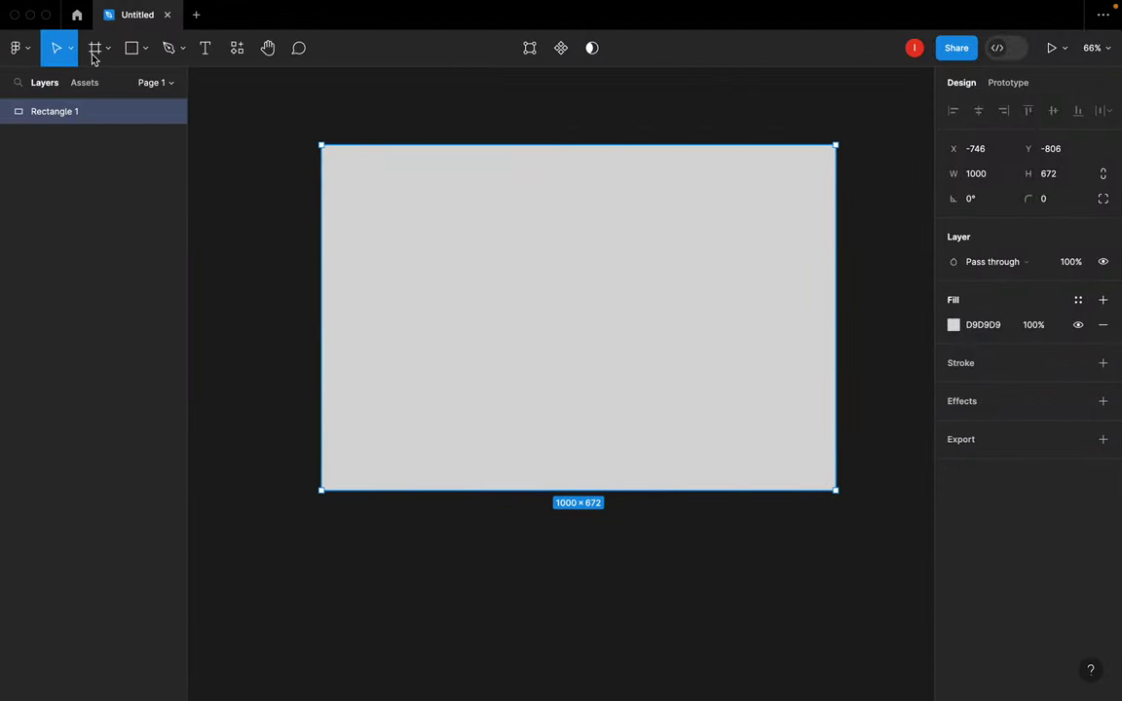
left_click(132, 48)
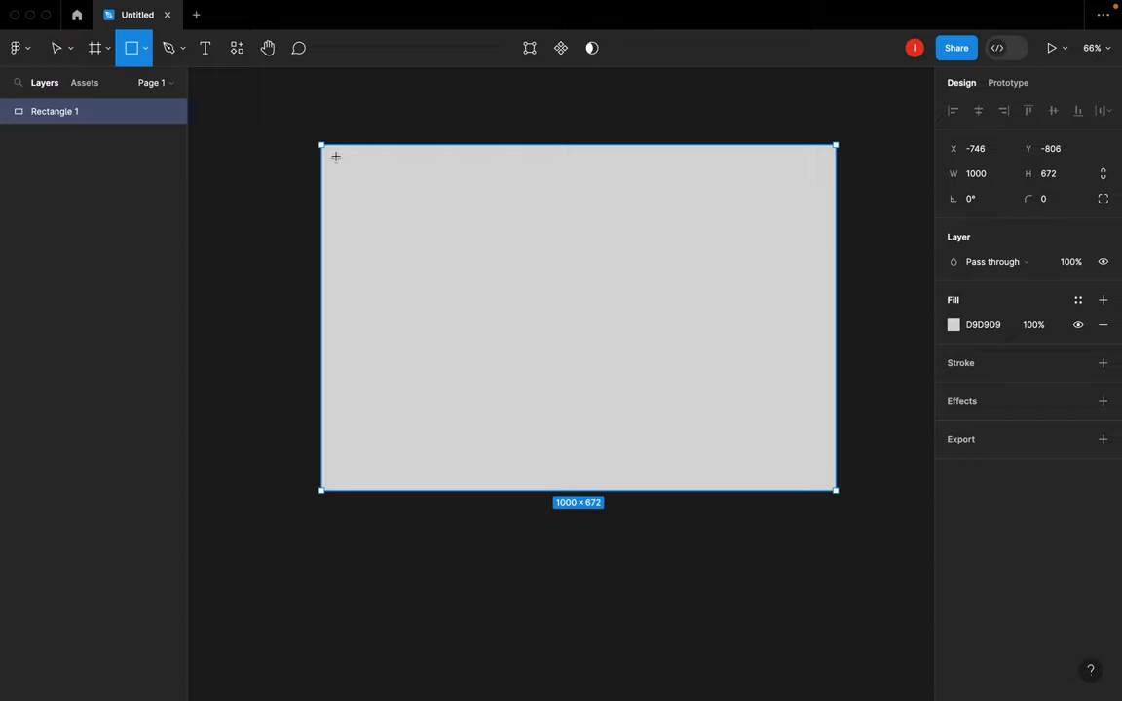
left_click_drag(331, 154, 831, 192)
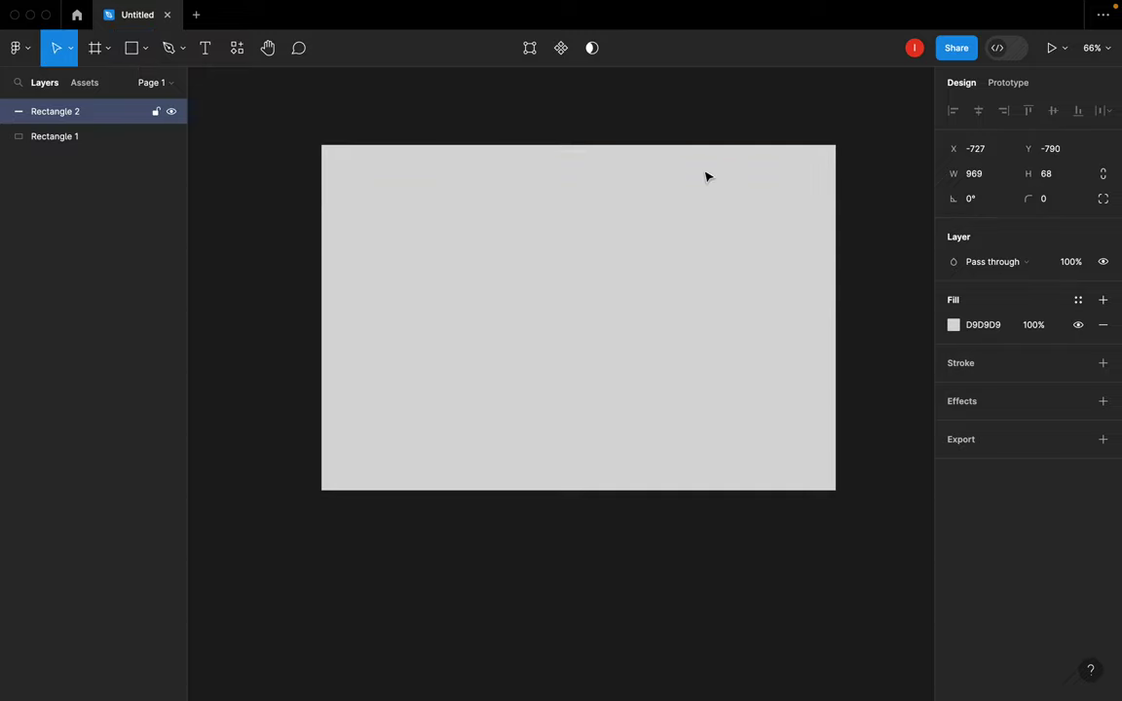
left_click(708, 176)
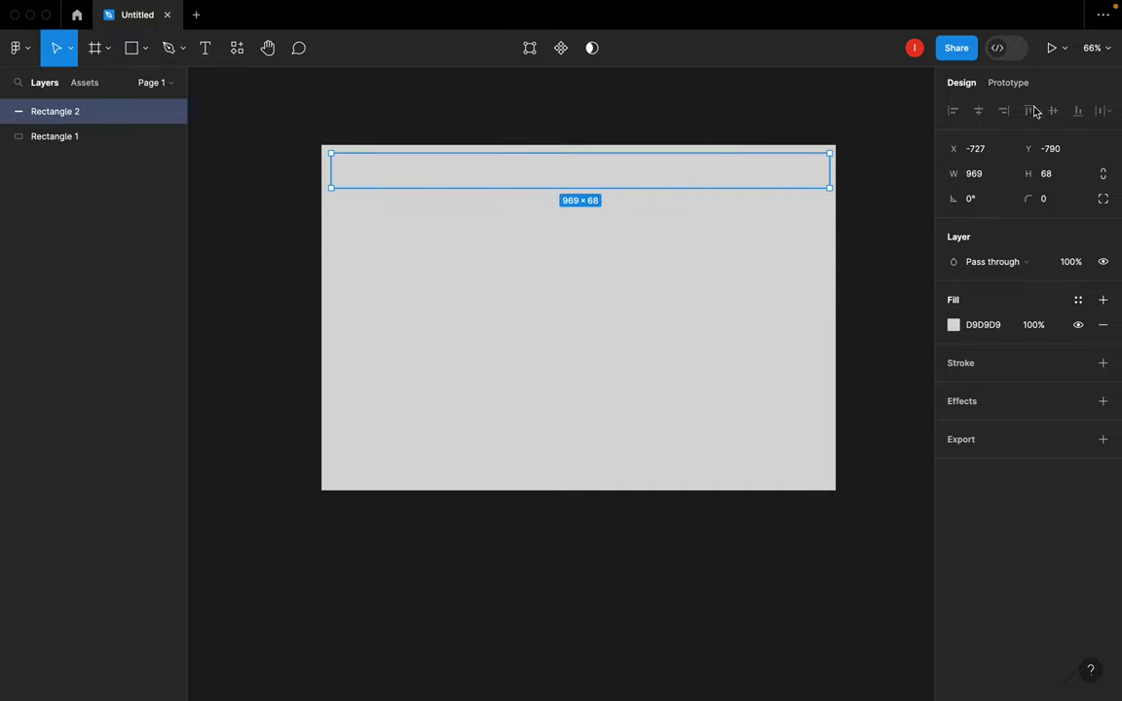
- Sample a page colour from the Hart Homes site in Chrome and set the new rectangle's fill to FFFFFF in Figma
left_click(975, 329)
key("BackSpace")
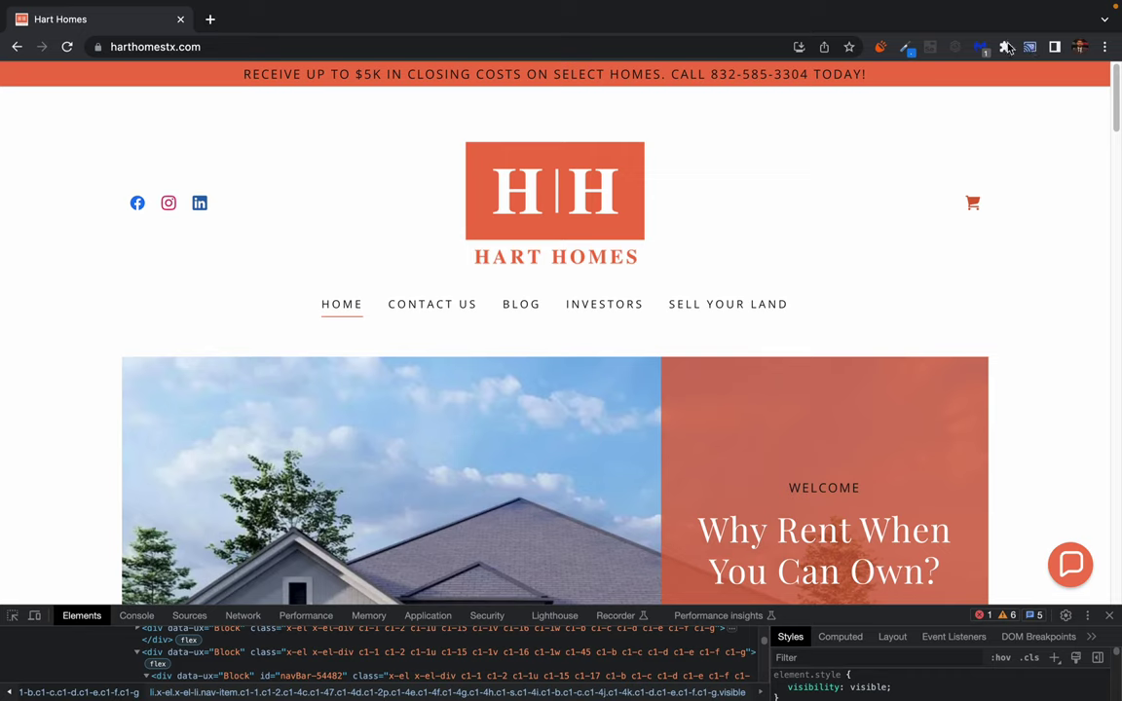
left_click(907, 49)
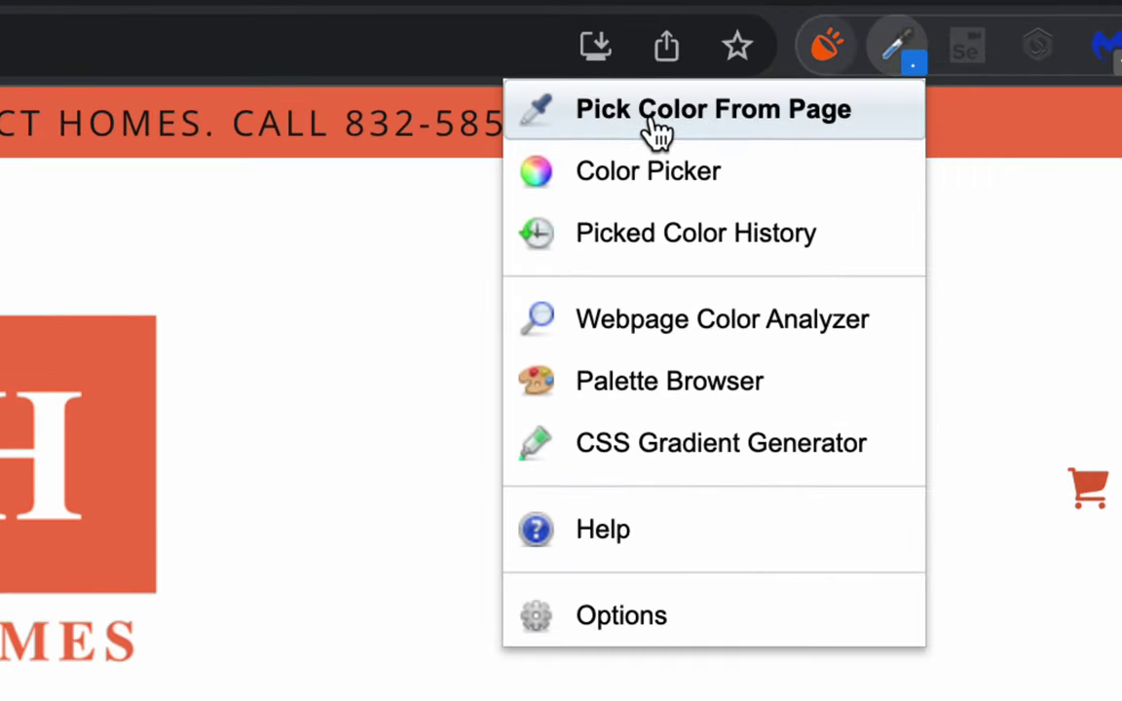
left_click(693, 121)
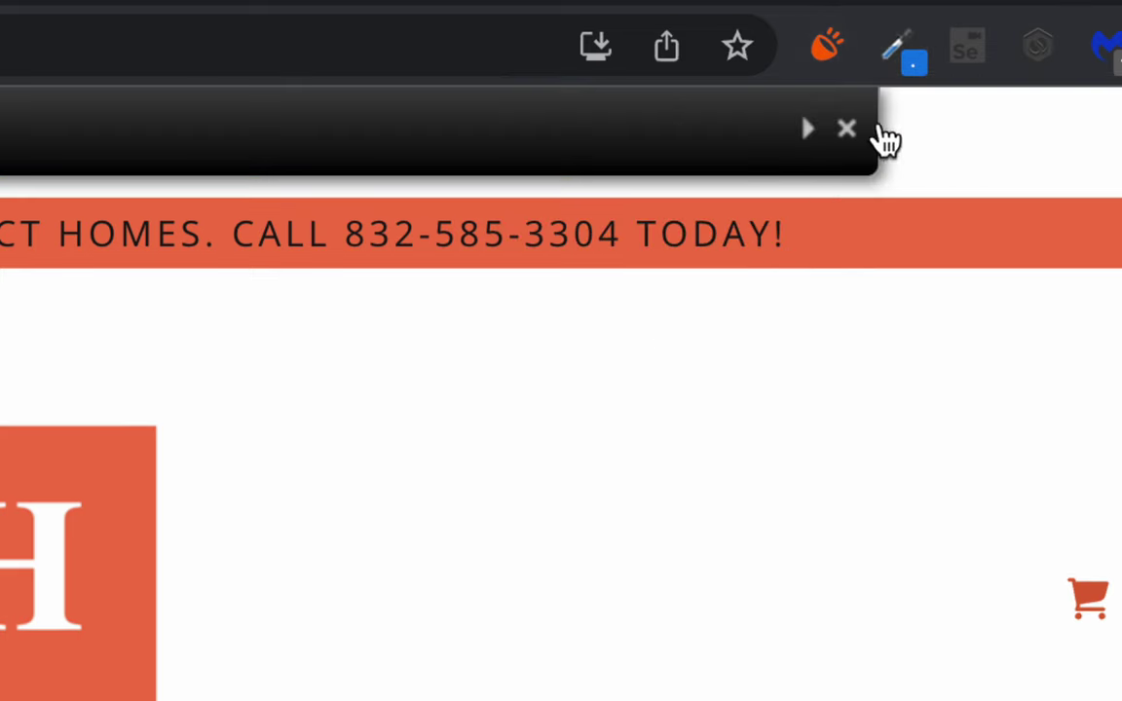
left_click(892, 54)
left_click(782, 233)
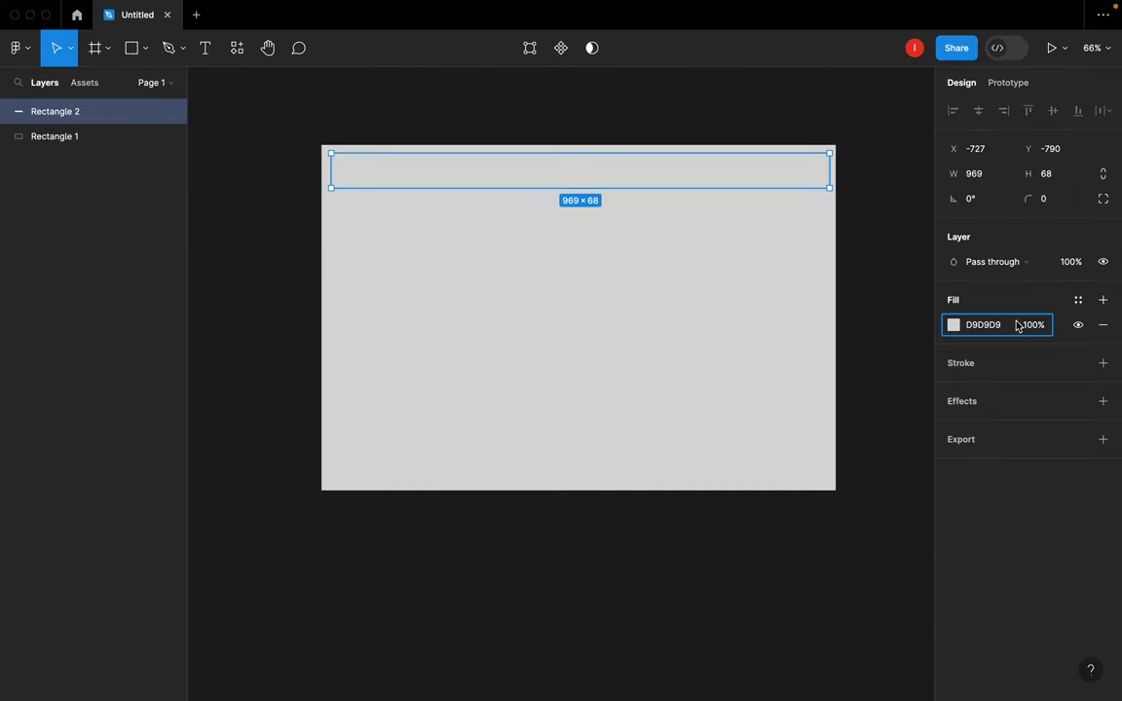
left_click(993, 324)
type("FFFFFF")
key("Return")
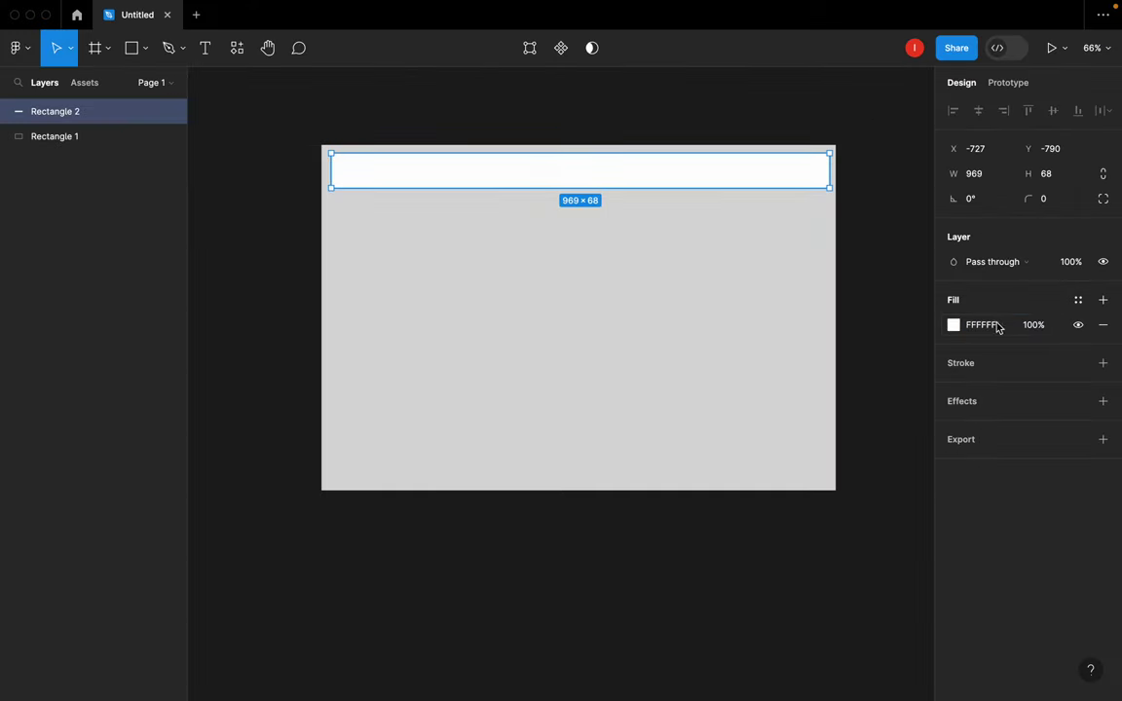
- Sample the orange promo banner on the Hart Homes site in Chrome and set the bar's fill to F3764A in Figma
key("ctrl+Right")
left_click(906, 46)
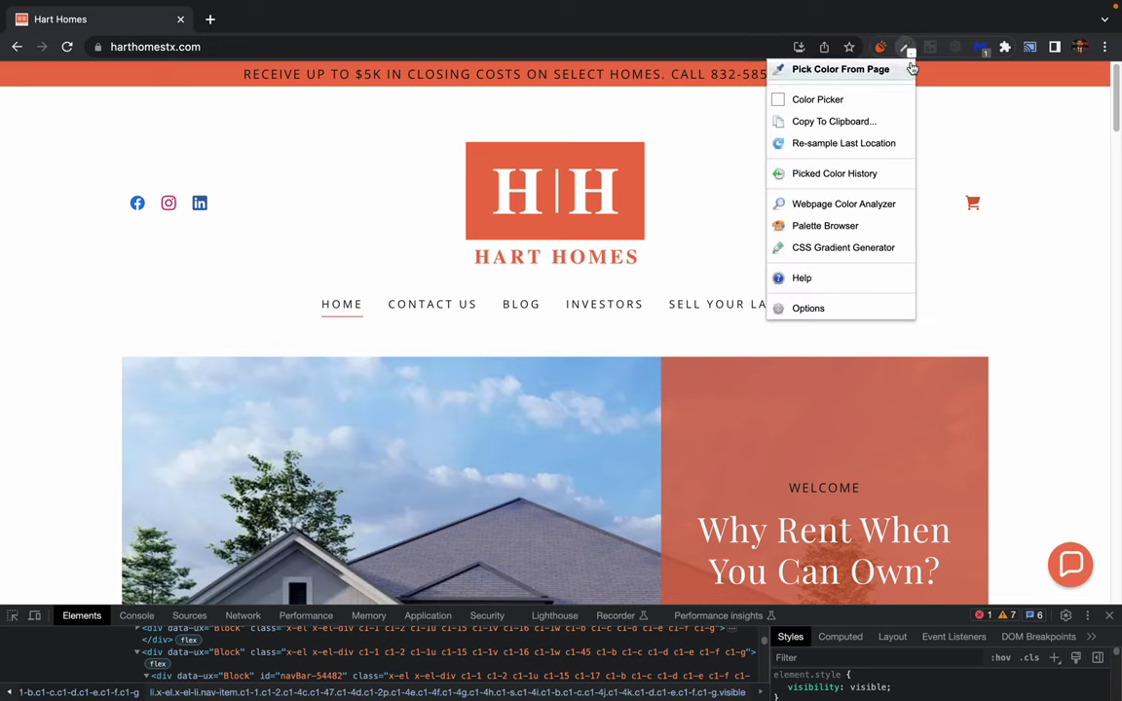
left_click(886, 70)
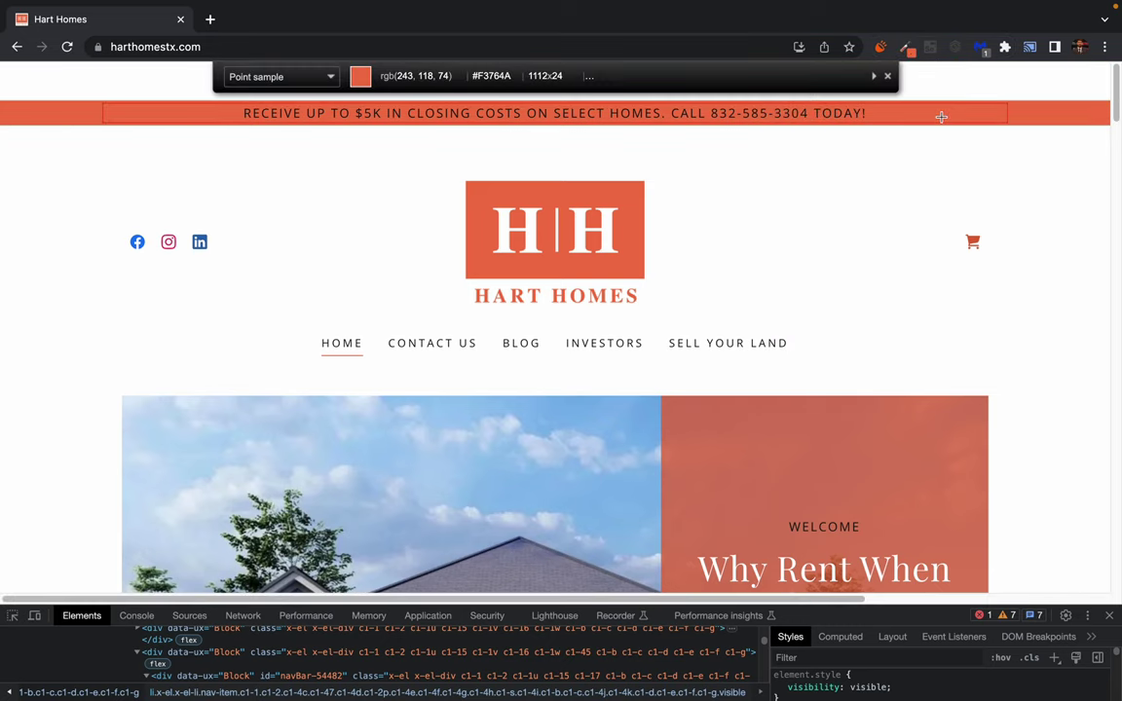
left_click(943, 122)
key("ctrl+Left")
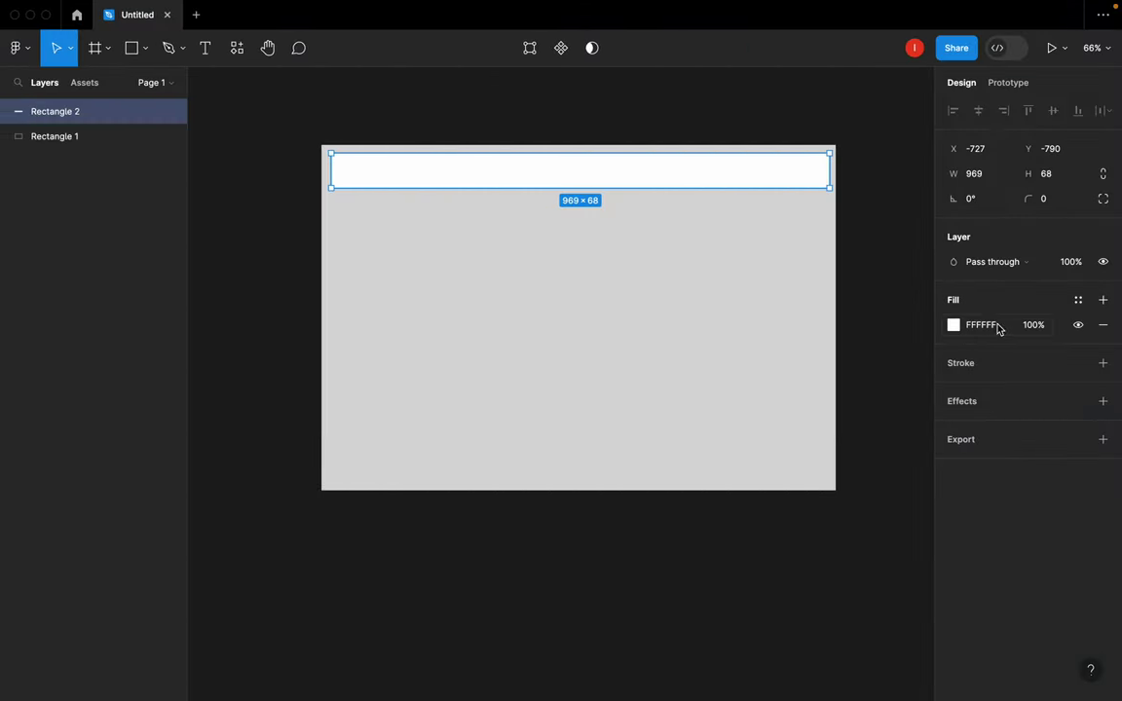
left_click(988, 328)
type("#F3764A")
key("Return")
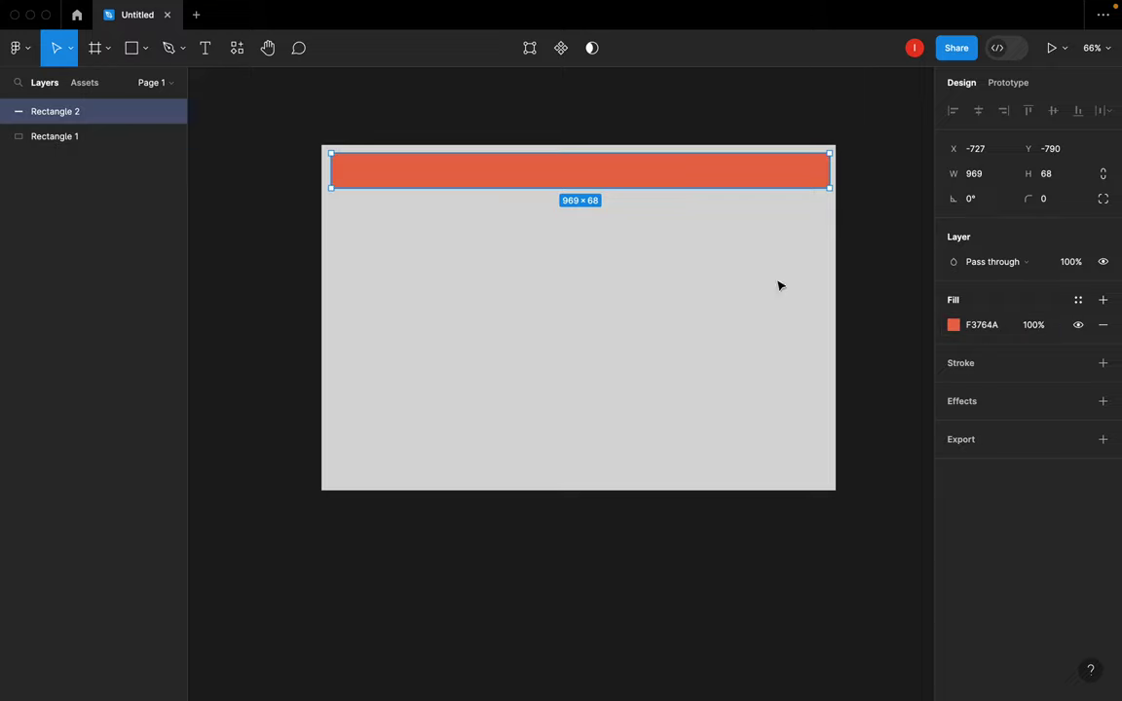
- Move the orange bar closer to the grey rectangle's upper edge and reduce its height to about 37
left_click(300, 222)
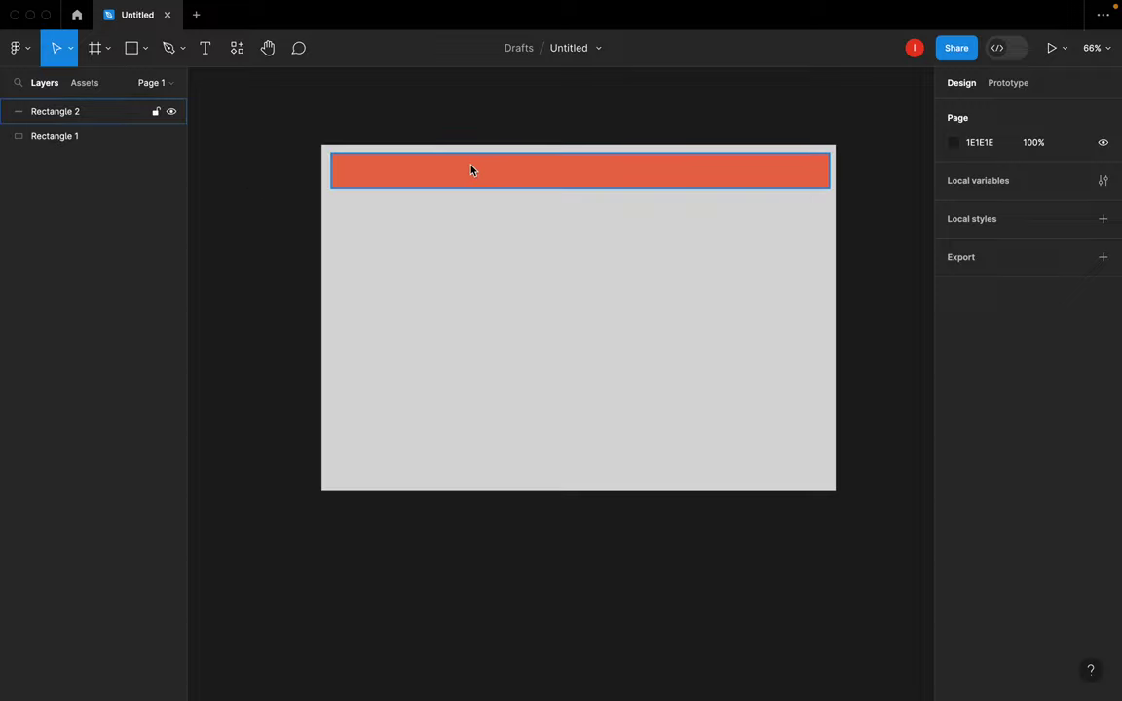
left_click_drag(470, 170, 471, 168)
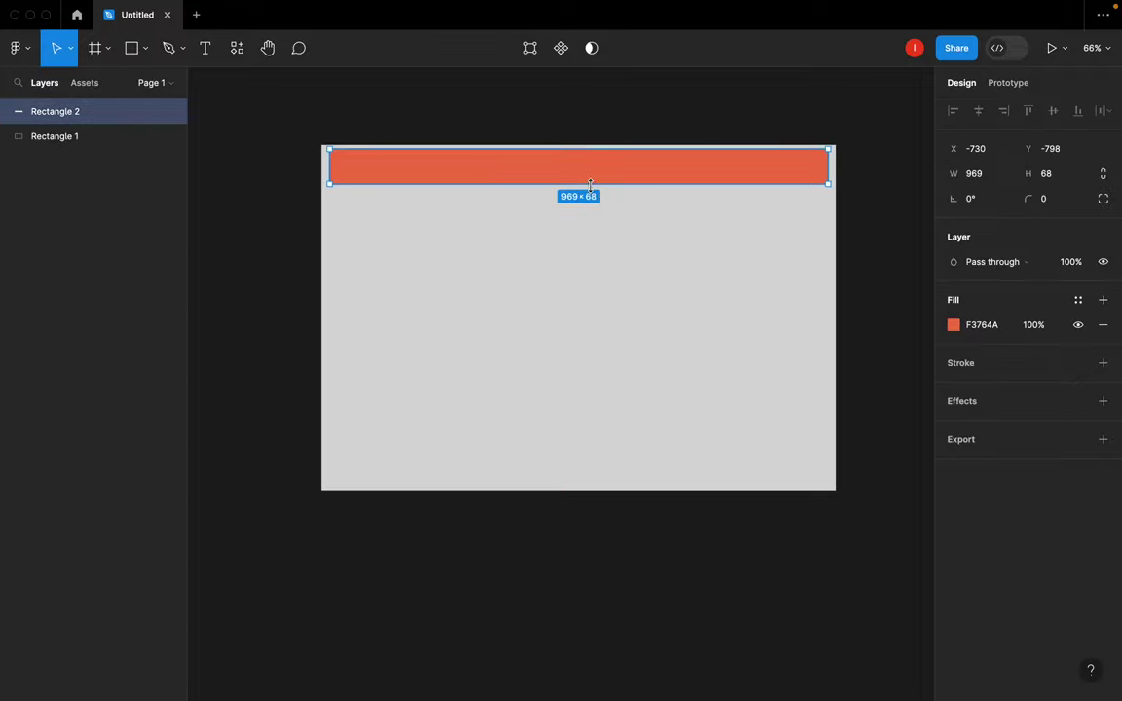
left_click_drag(590, 183, 590, 168)
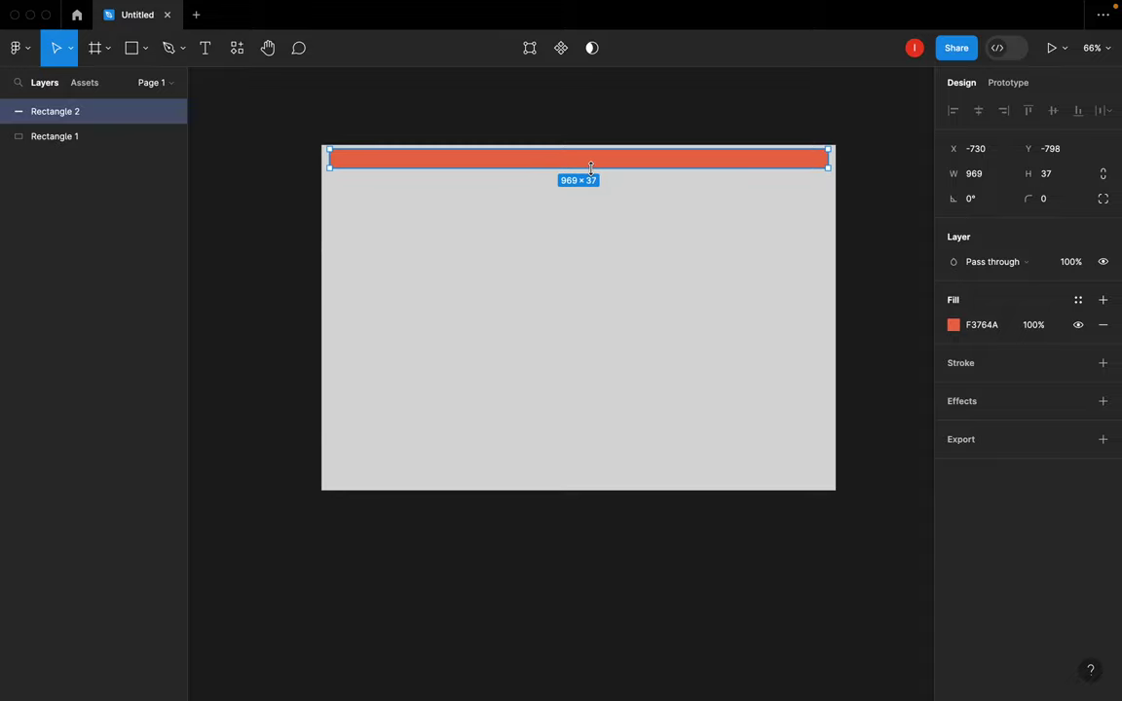
left_click(506, 115)
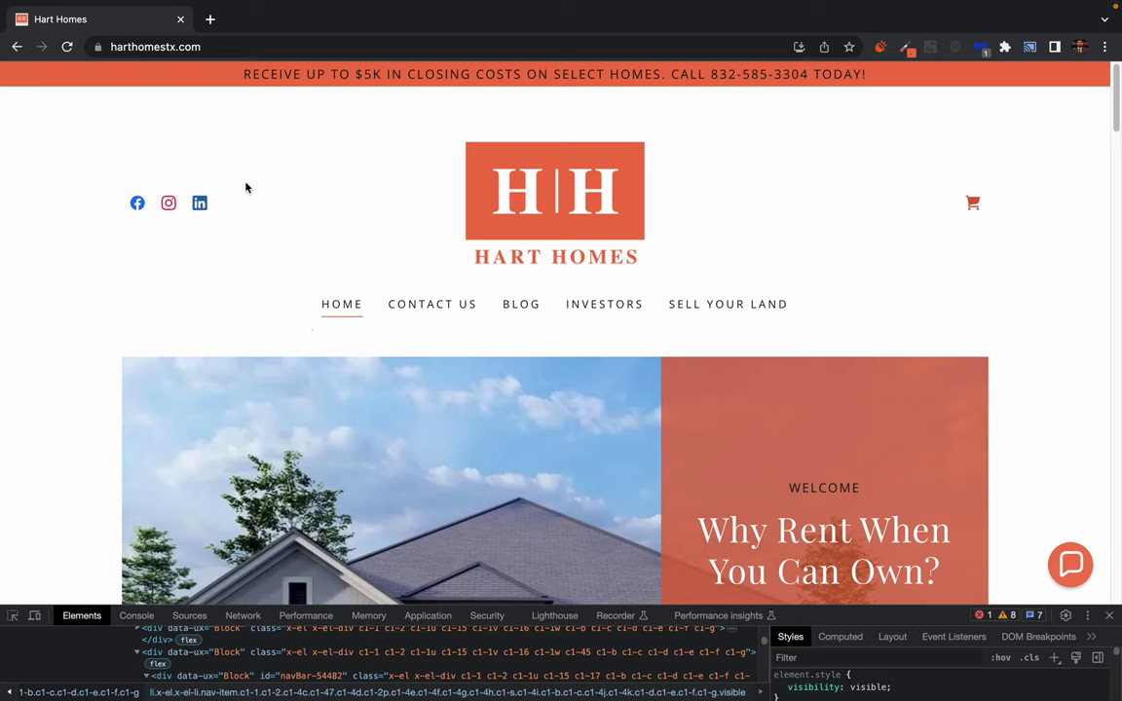
key("ctrl+Left")
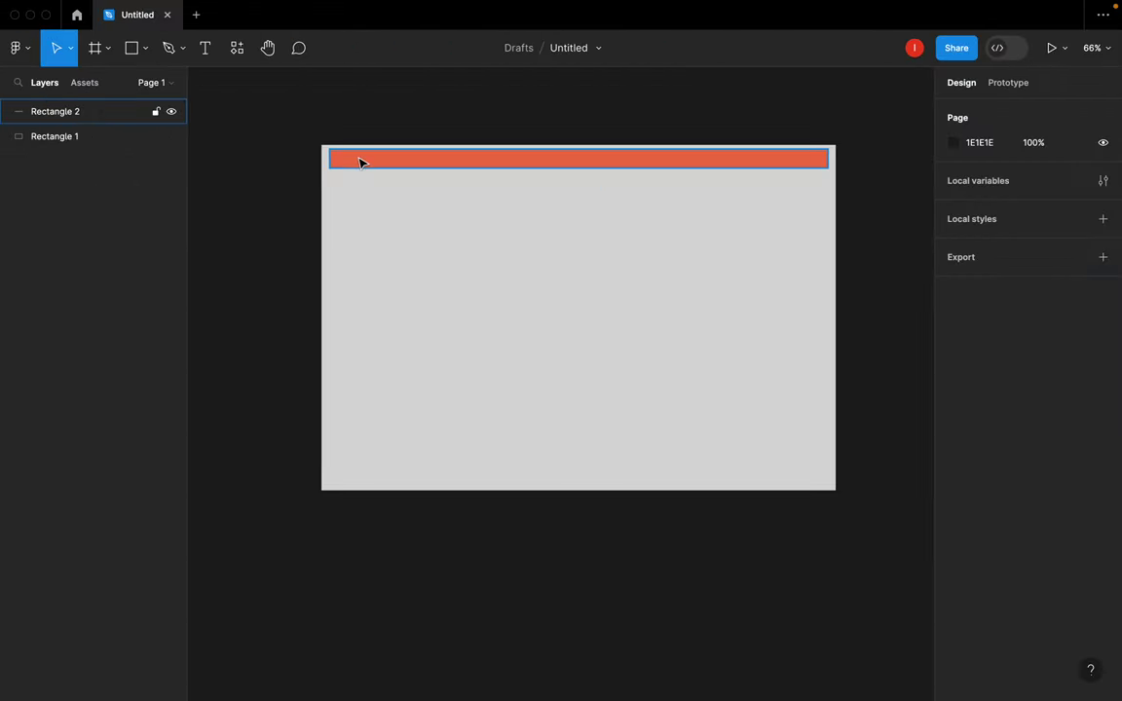
left_click(359, 161)
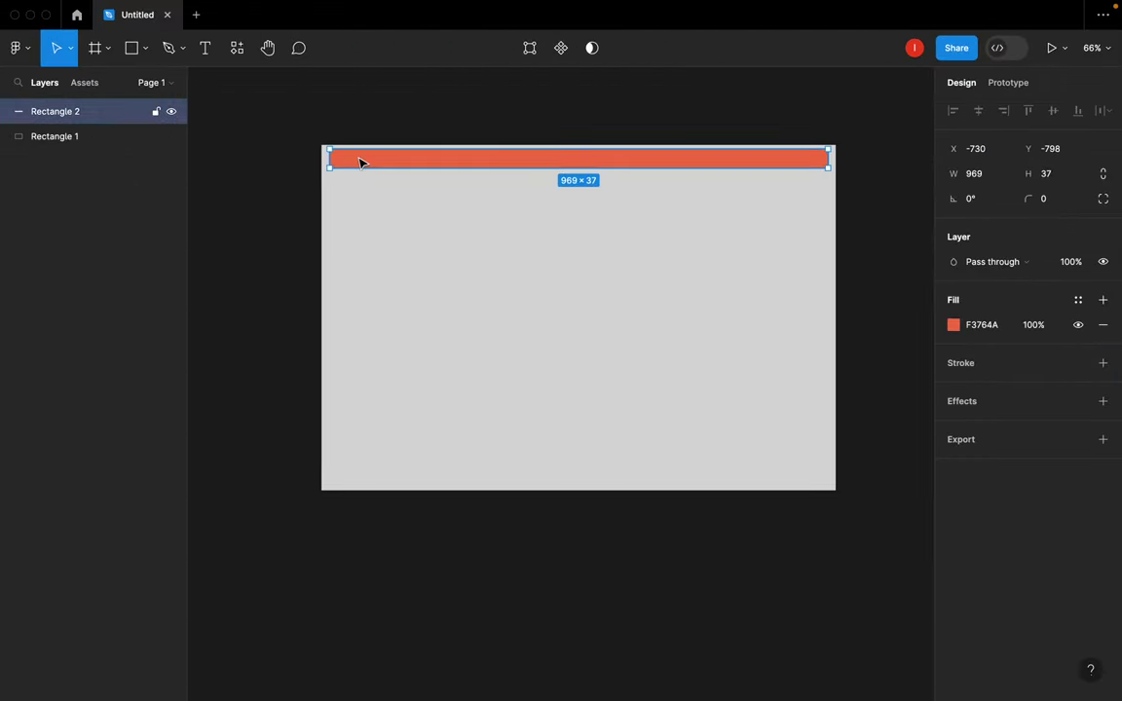
double_click(519, 161)
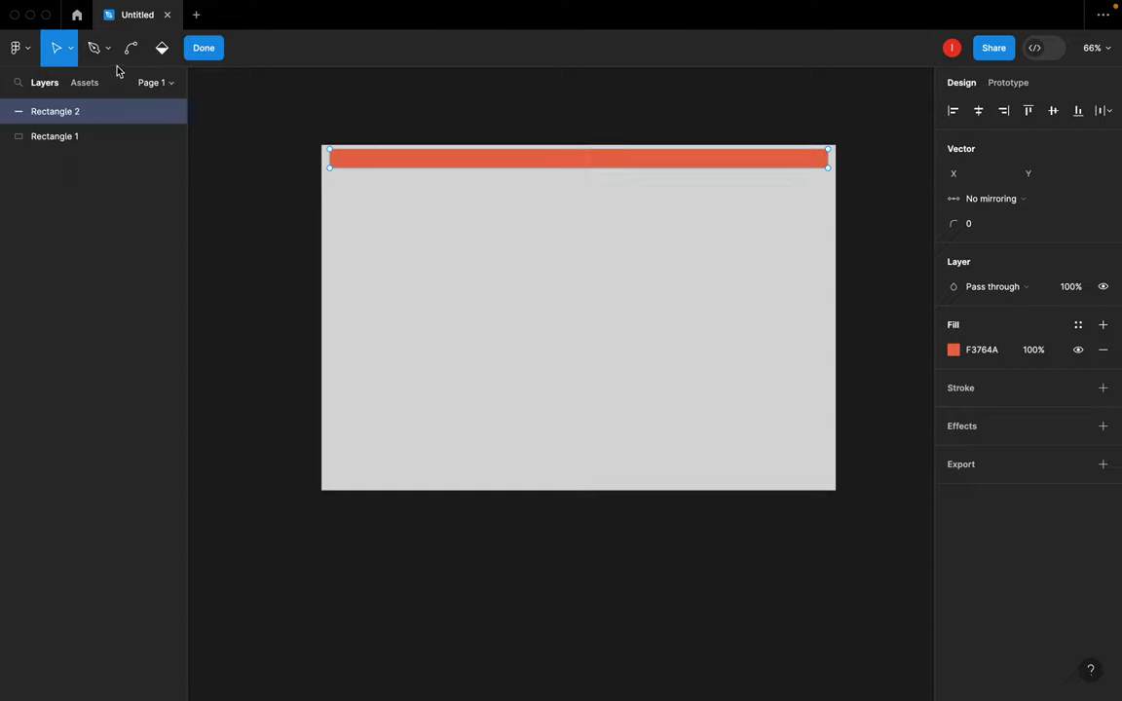
key("Escape")
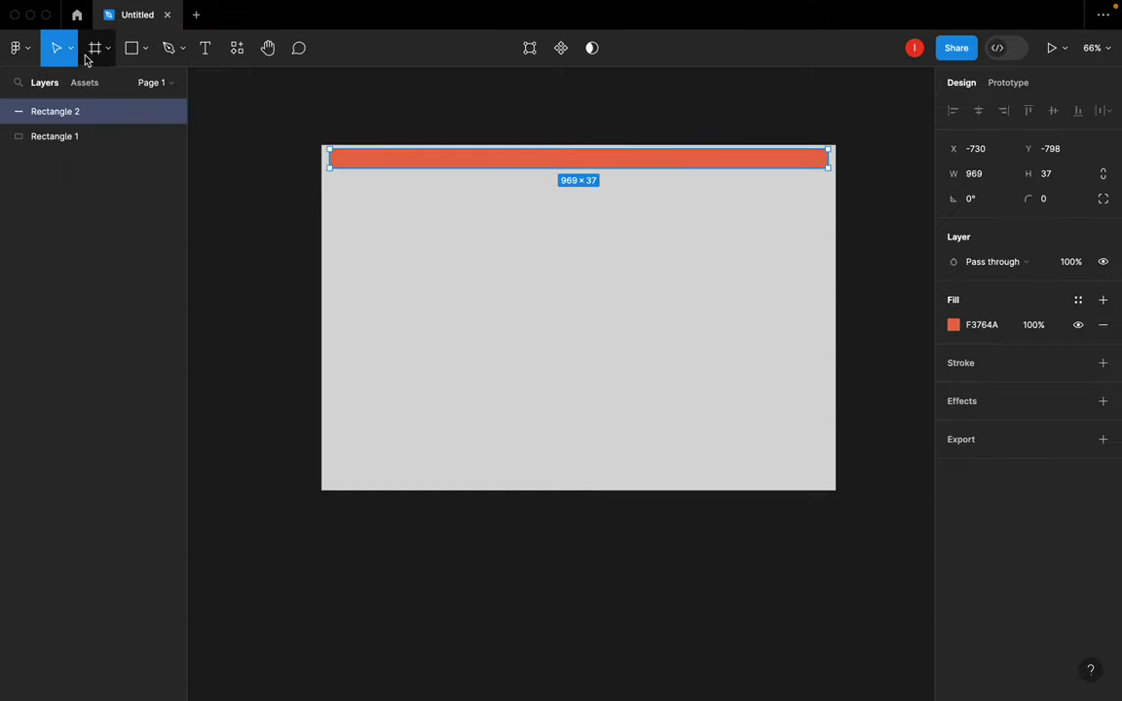
- Add a text box about 231 × 37 in the middle of the orange bar, reading "some text"
left_click(205, 48)
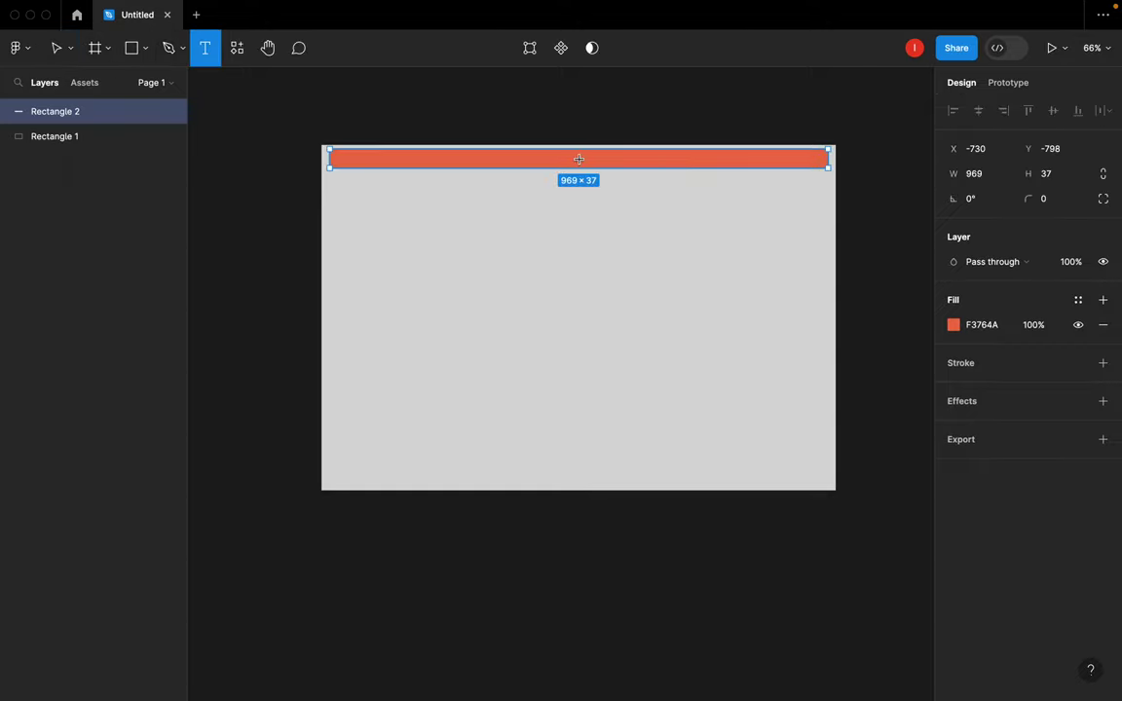
left_click_drag(529, 150, 649, 171)
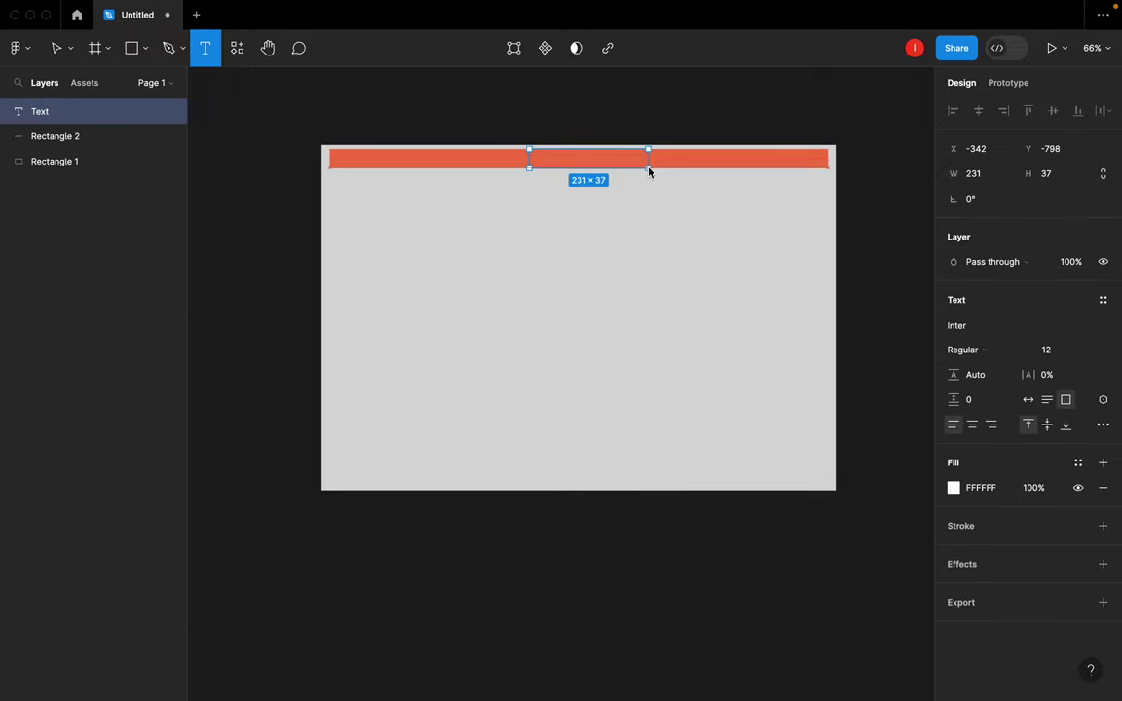
type("some text")
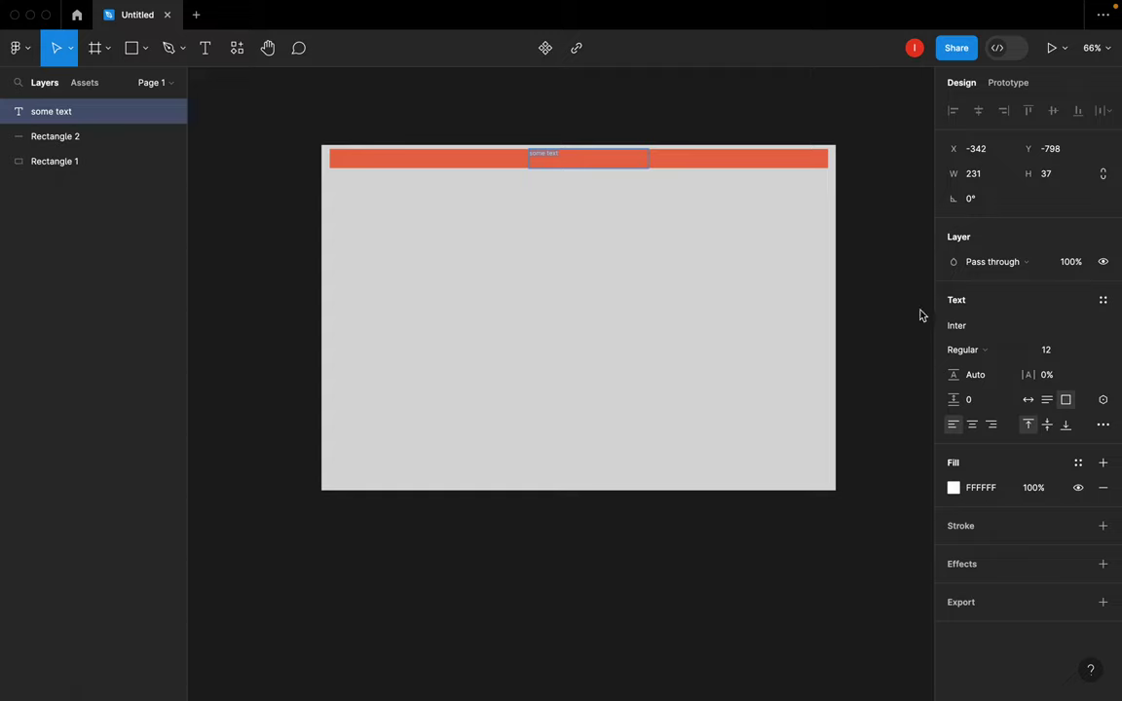
- Set the font size of "some text" to 32 and deselect it
left_click(985, 352)
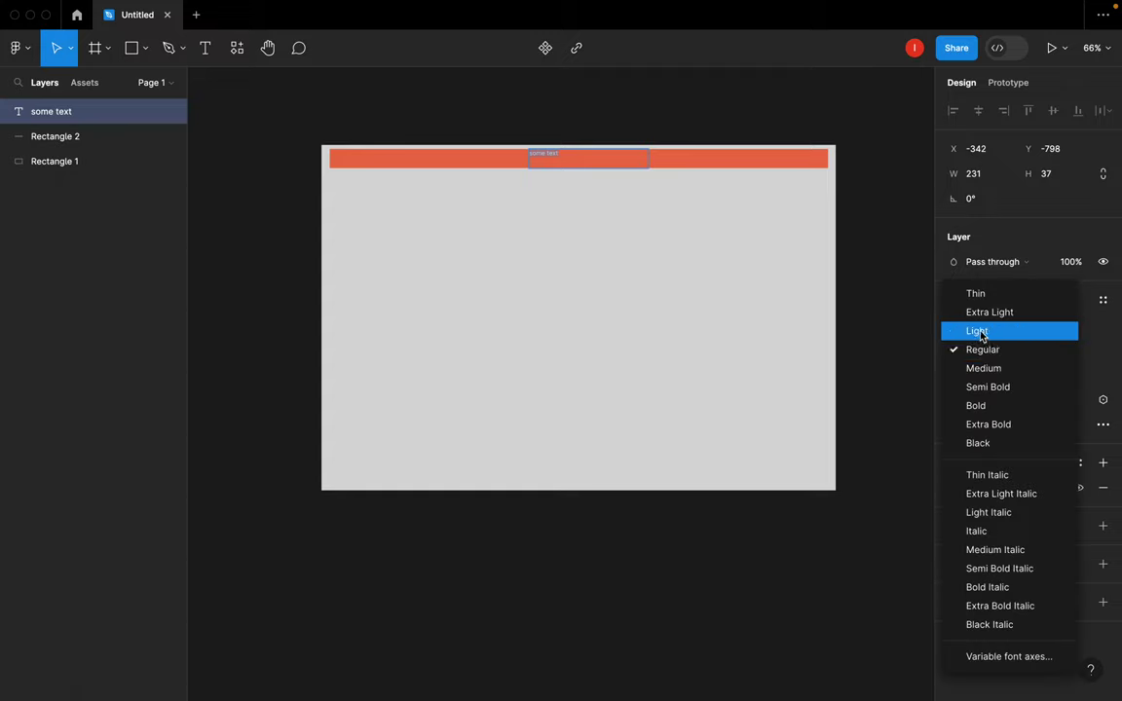
left_click(914, 414)
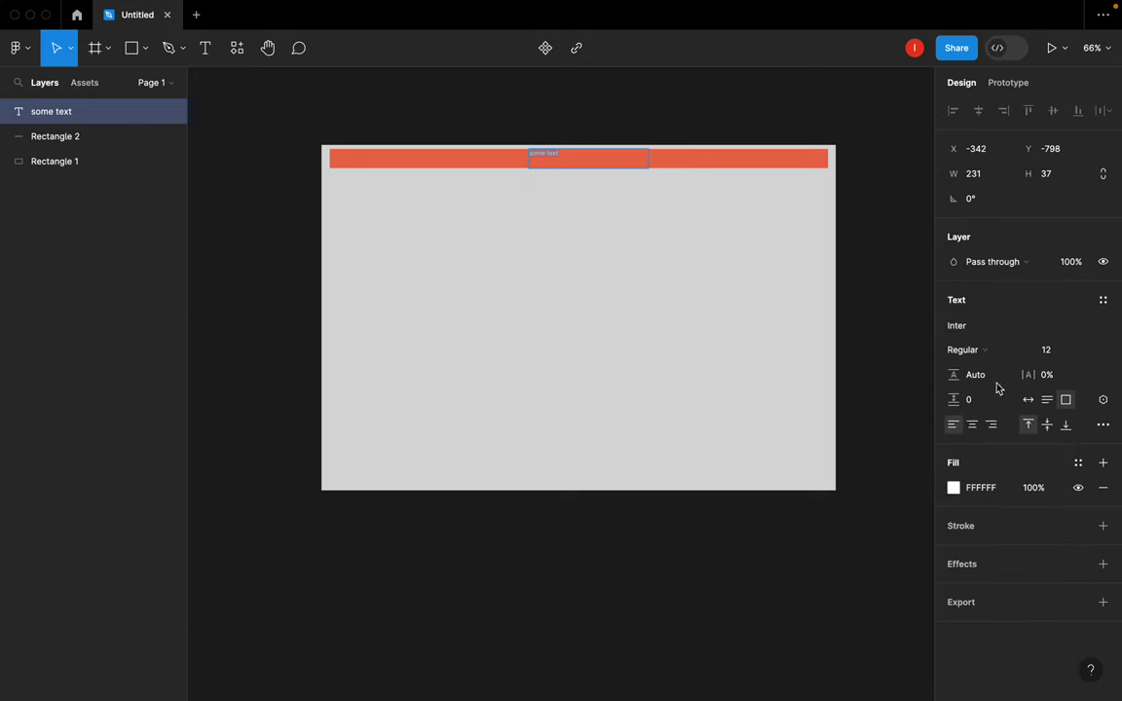
left_click(1051, 353)
type("32")
key("Return")
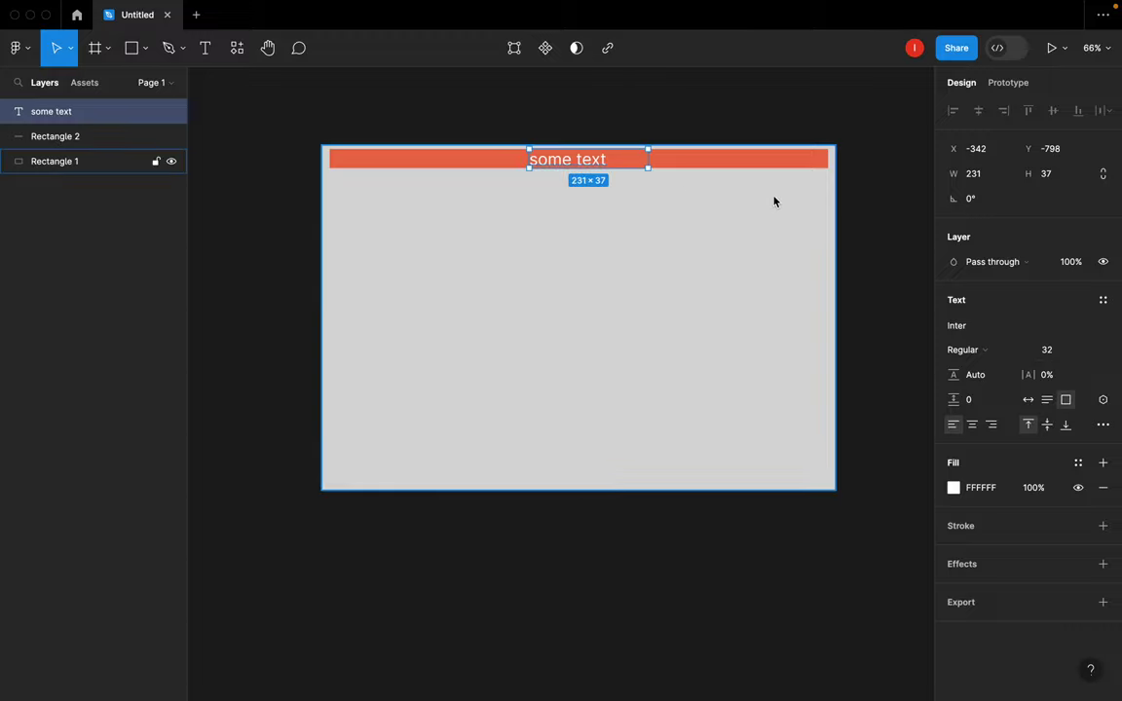
left_click(789, 162)
left_click(766, 132)
left_click(536, 266)
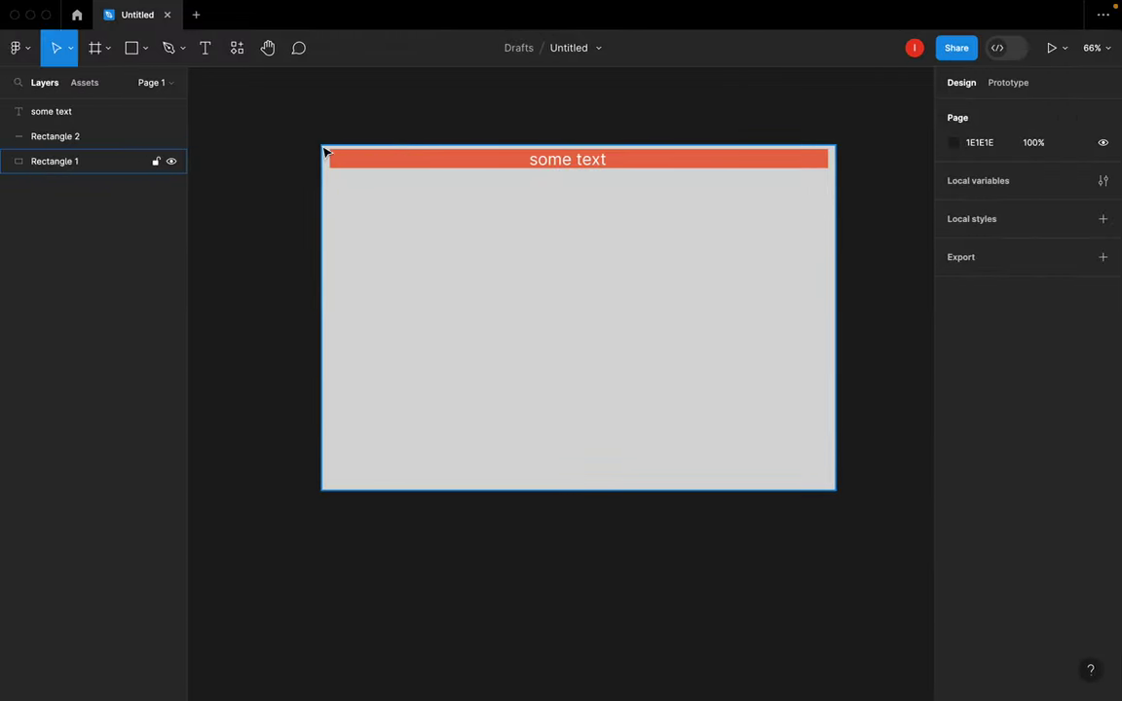
left_click(351, 161)
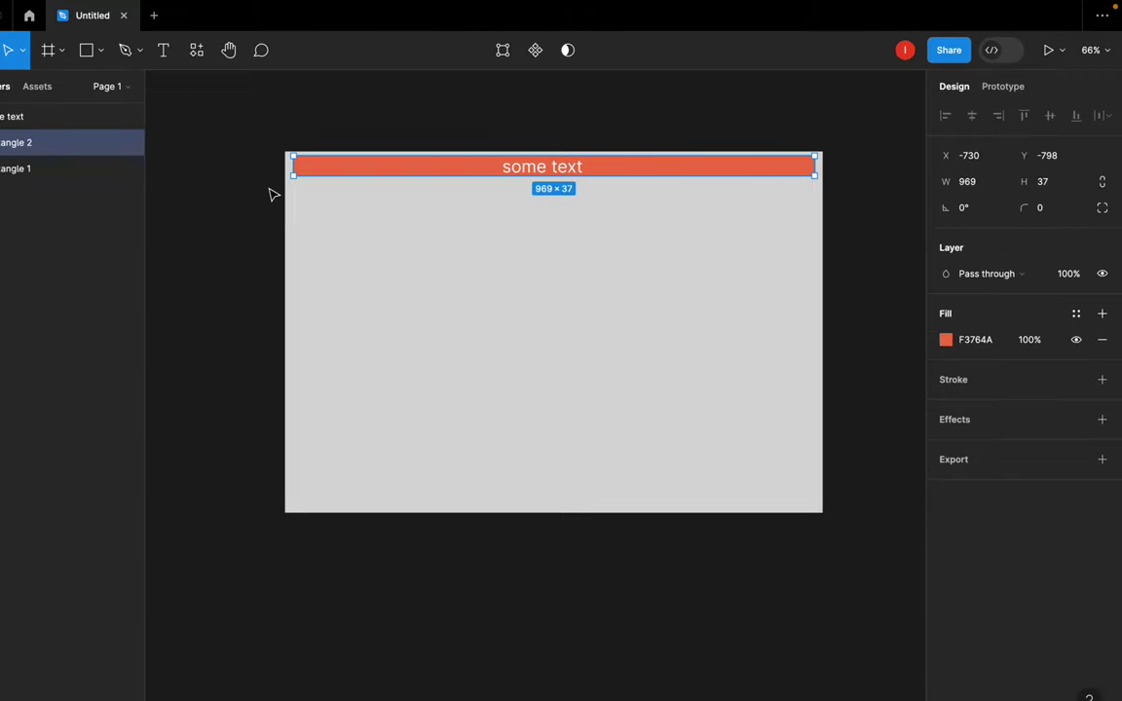
key("ctrl+Right")
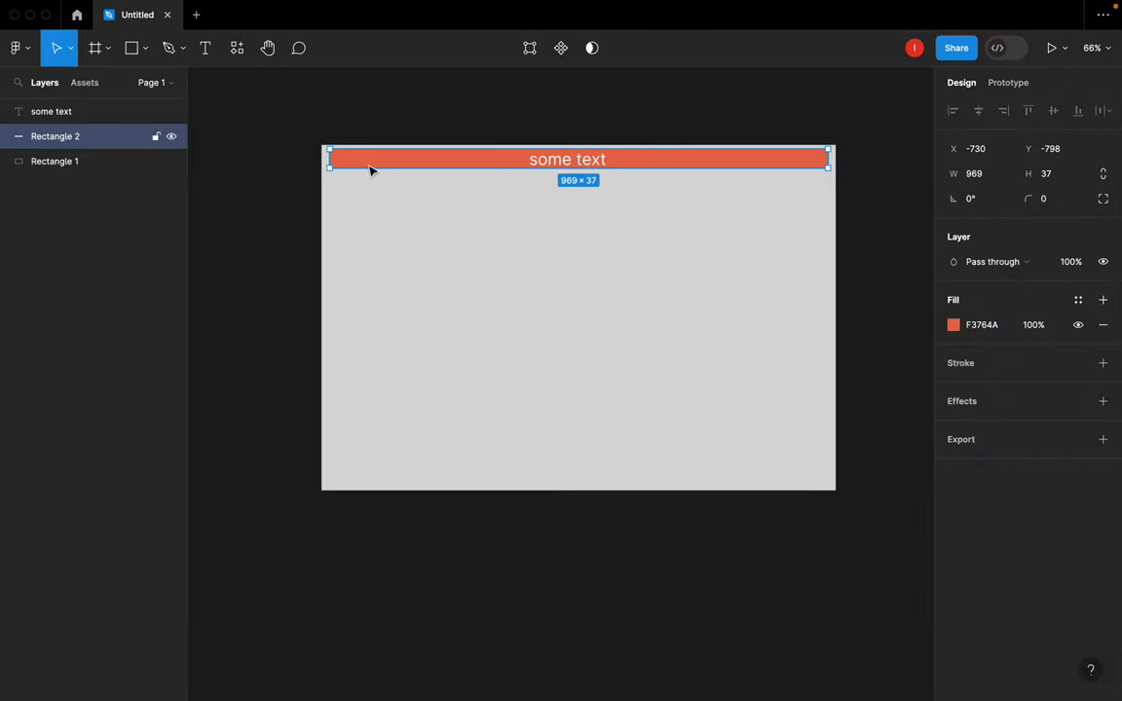
left_click(442, 104)
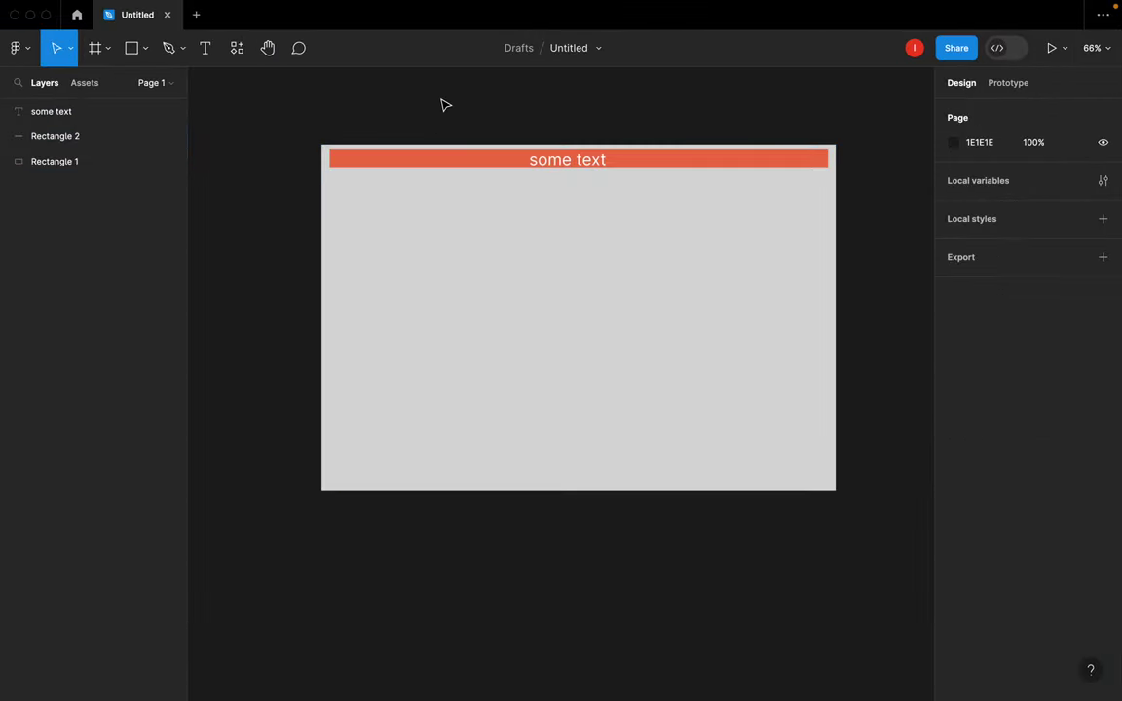
left_click(421, 162)
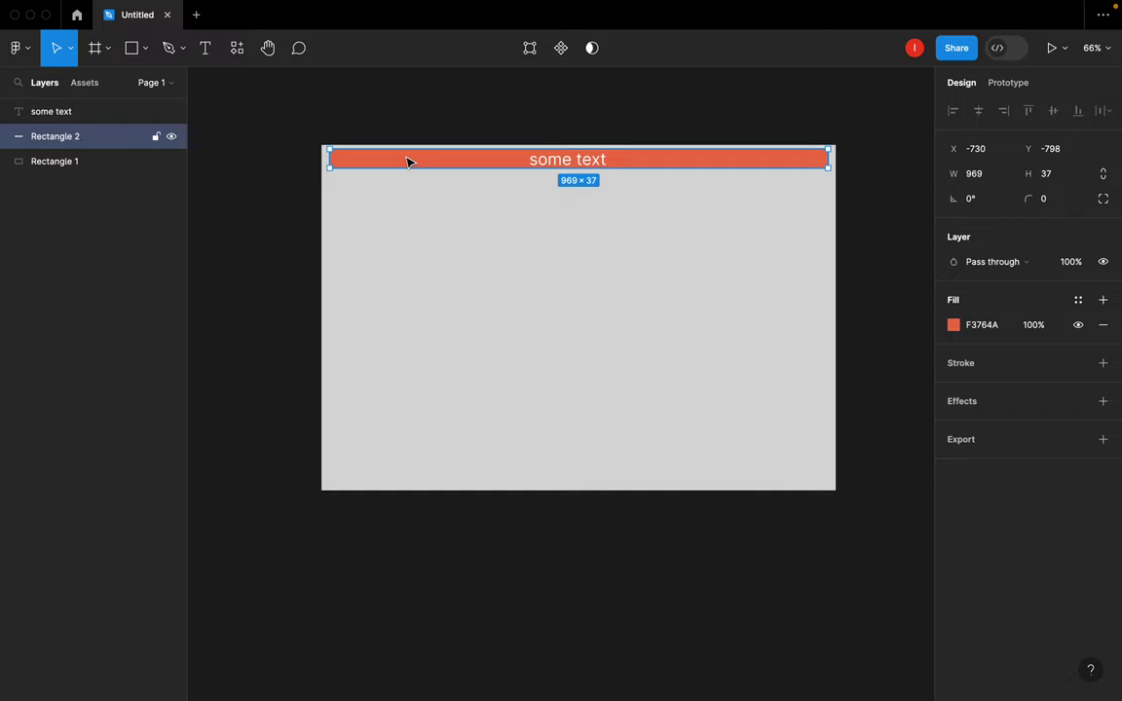
- Switch to Chrome and inspect the header block below the promo banner on the Hart Homes page
left_click(378, 129)
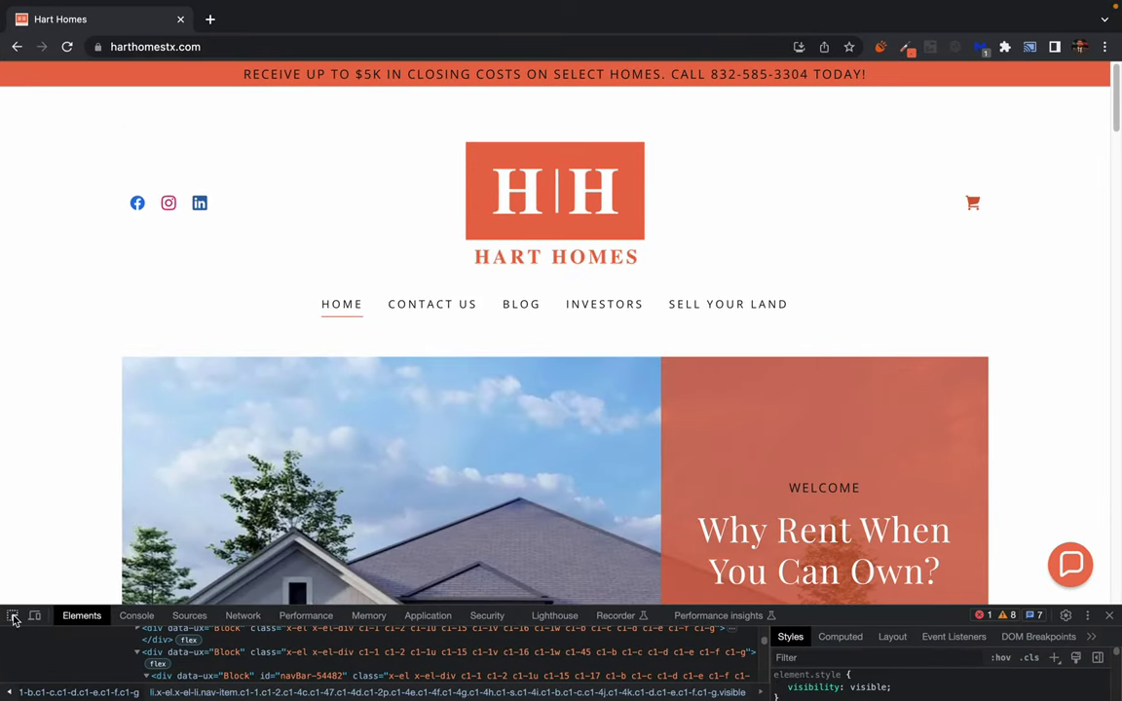
key("super+shift+c")
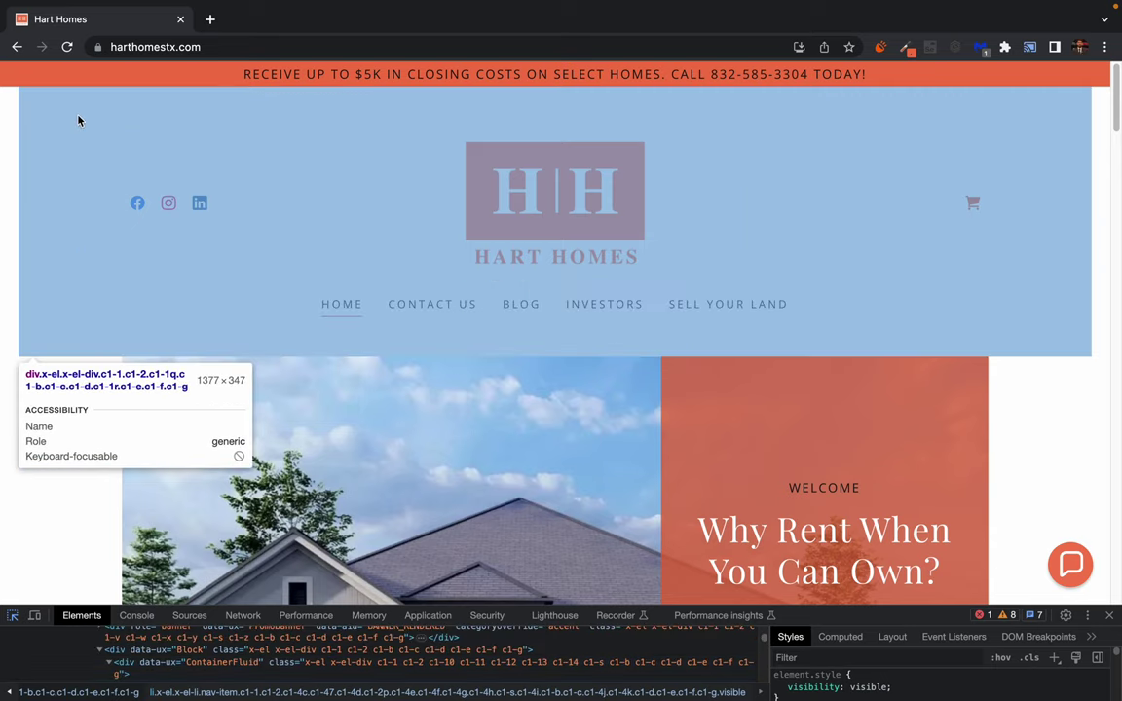
left_click(78, 116)
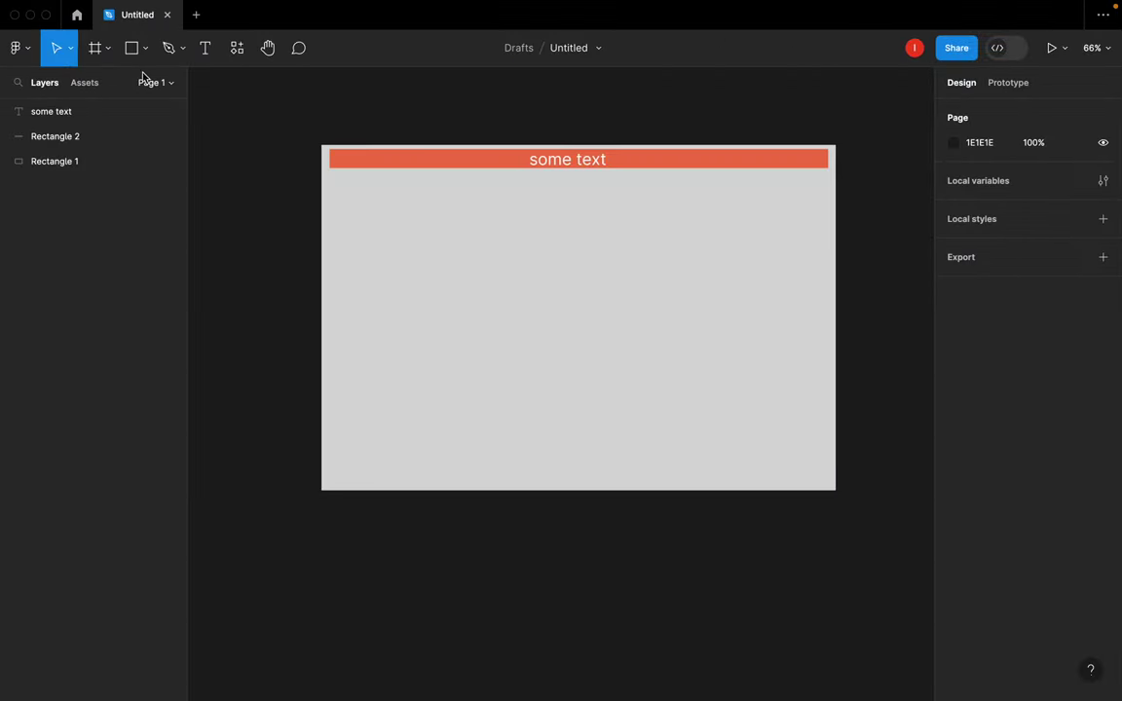
- In Figma, draw a header rectangle about 820 × 188 just below the orange banner and keep it selected
left_click(134, 44)
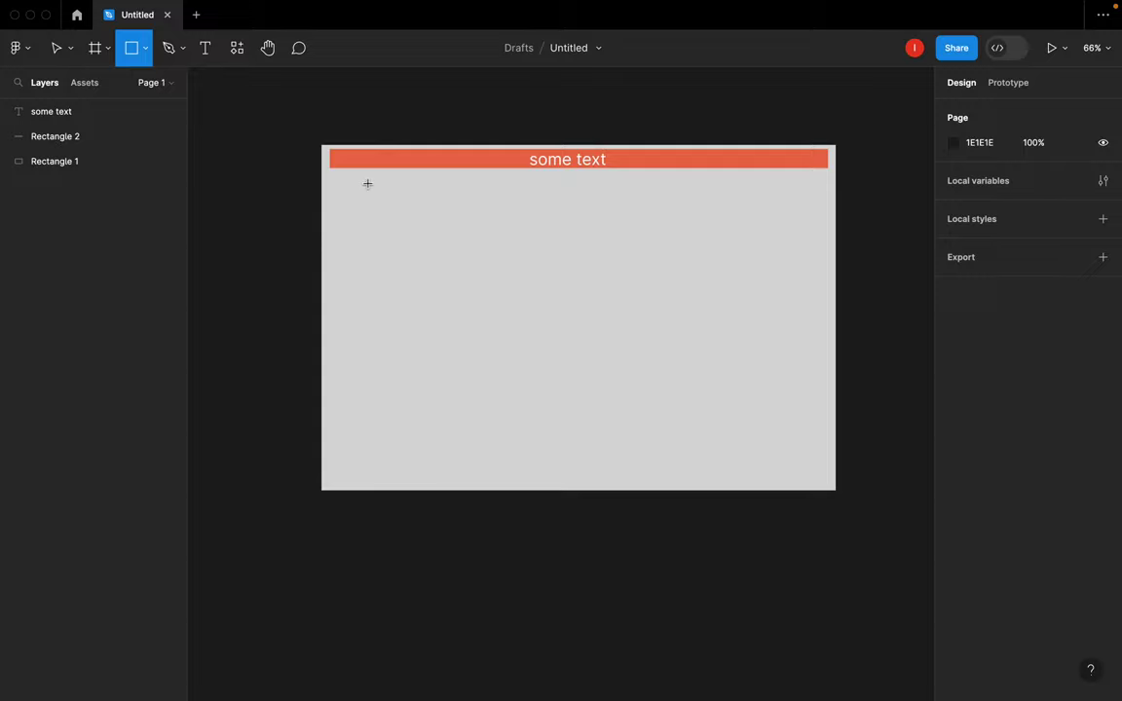
left_click_drag(366, 180, 373, 181)
left_click_drag(468, 213, 789, 275)
left_click(309, 118)
left_click(426, 220)
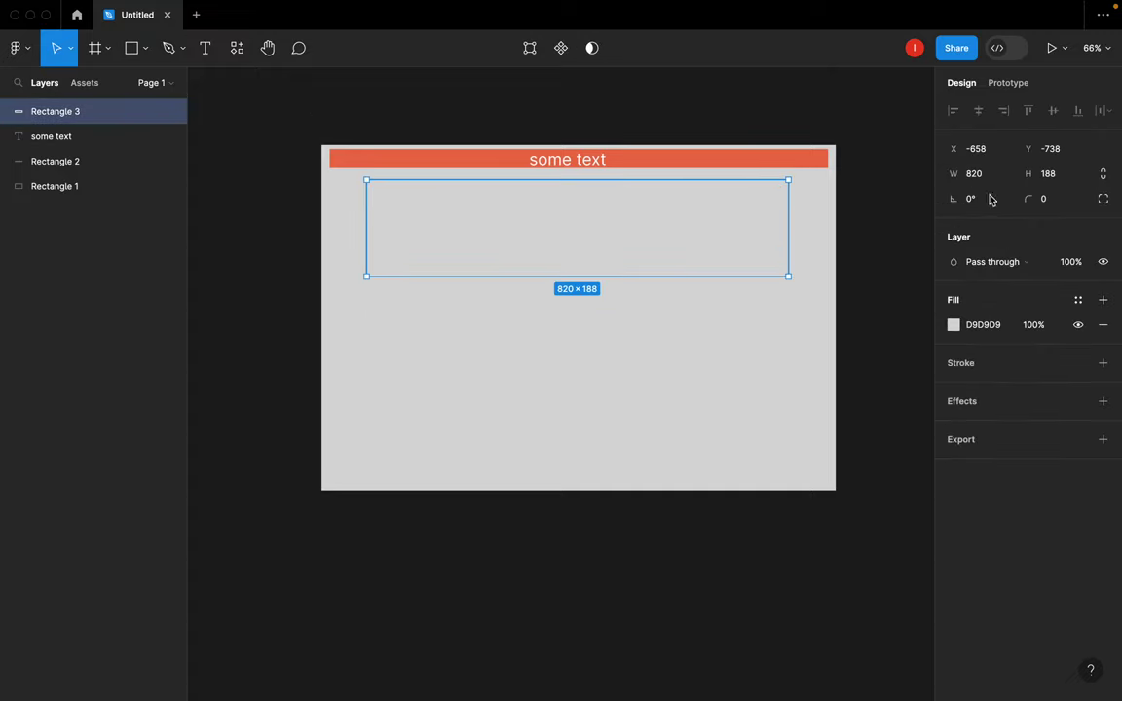
left_click(1051, 202)
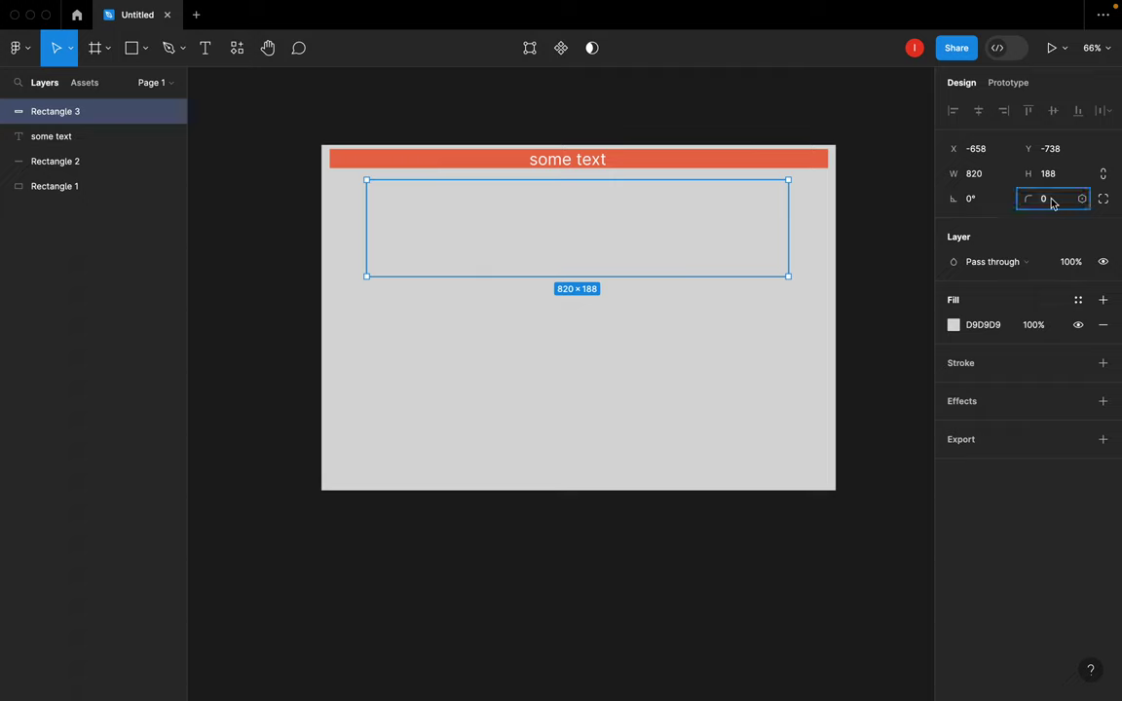
type("1")
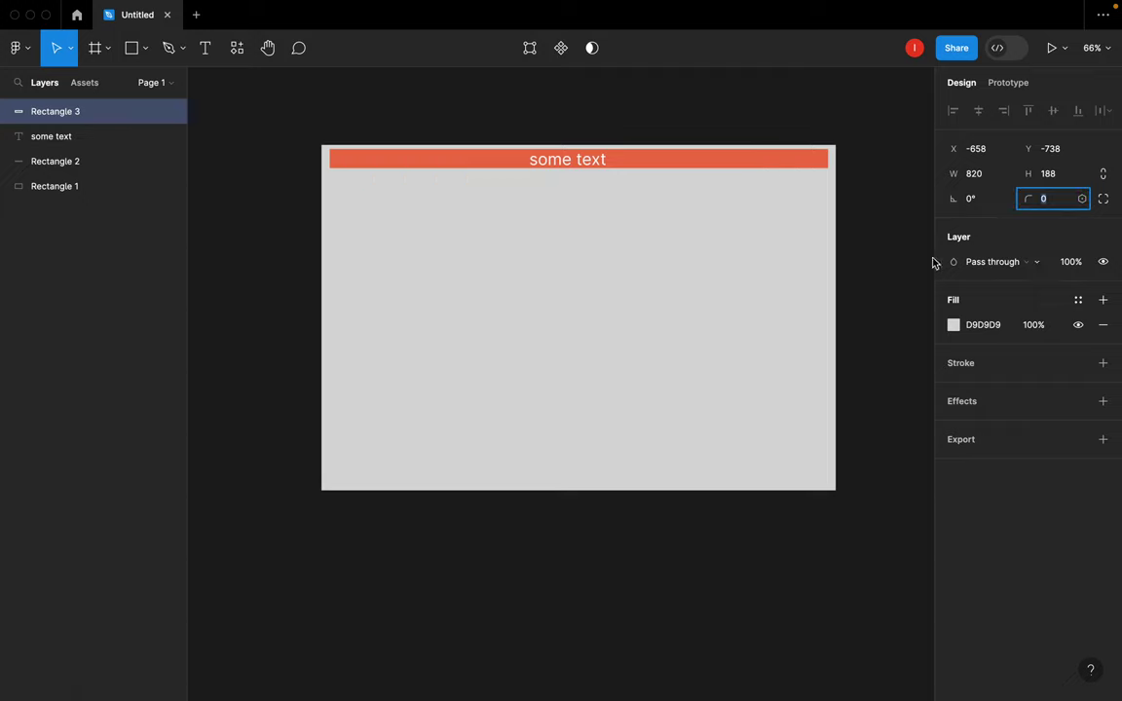
left_click(872, 277)
- Give the header rectangle a black 1 px inside stroke and deselect it
left_click(712, 188)
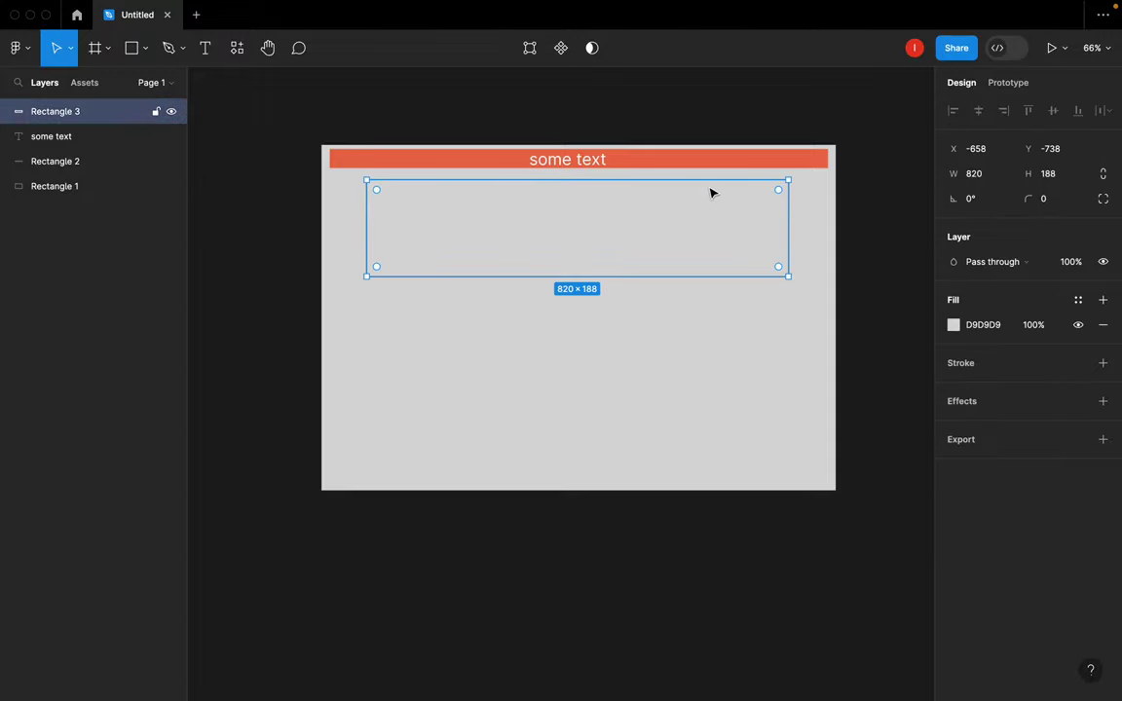
left_click(1042, 366)
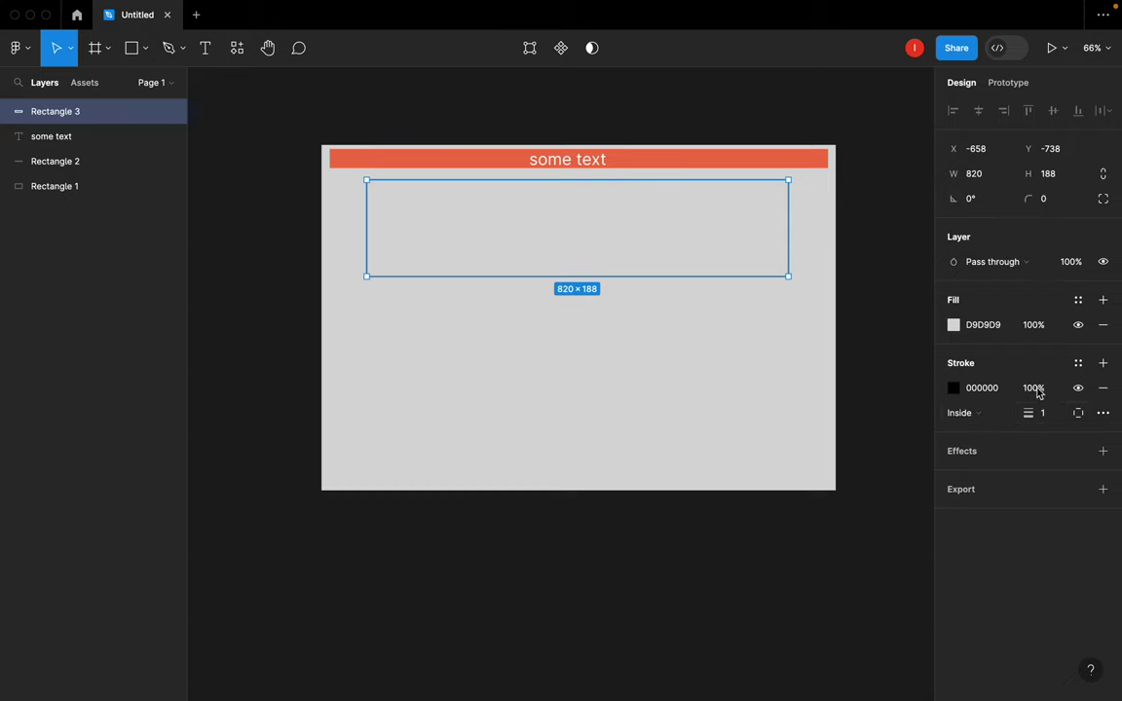
left_click(1103, 363)
left_click(902, 345)
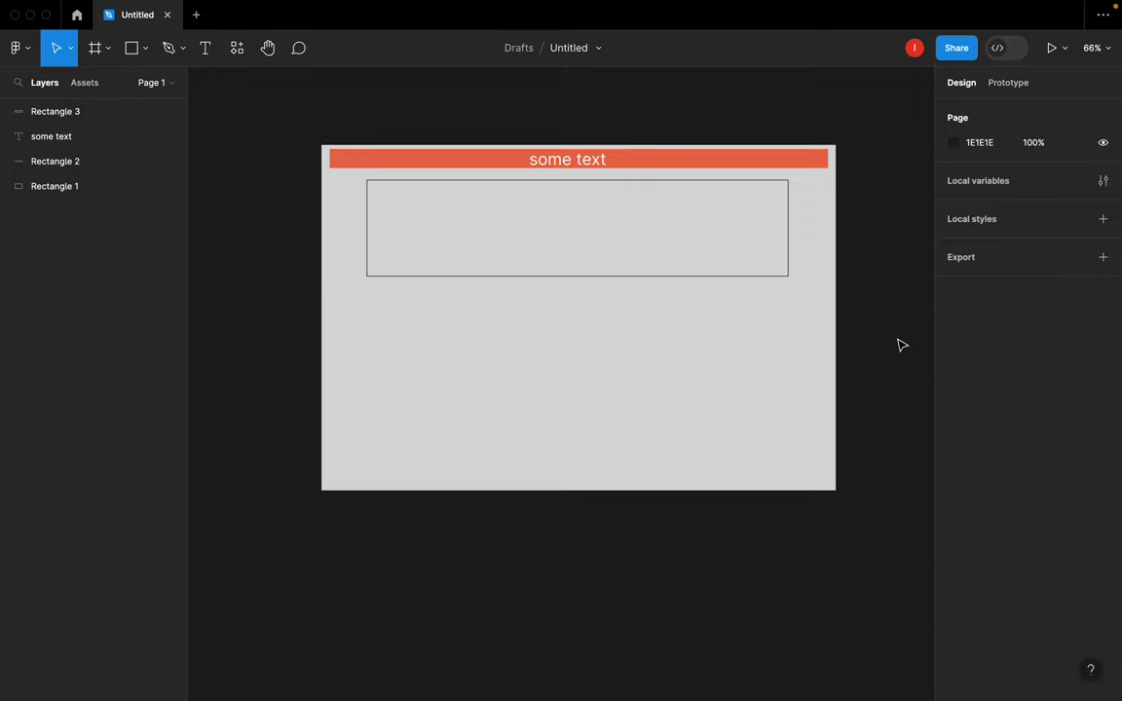
- Check the website header in Chrome, return to Figma and draw a rectangle about 230 × 147 at the header box's left end
key("ctrl+Right")
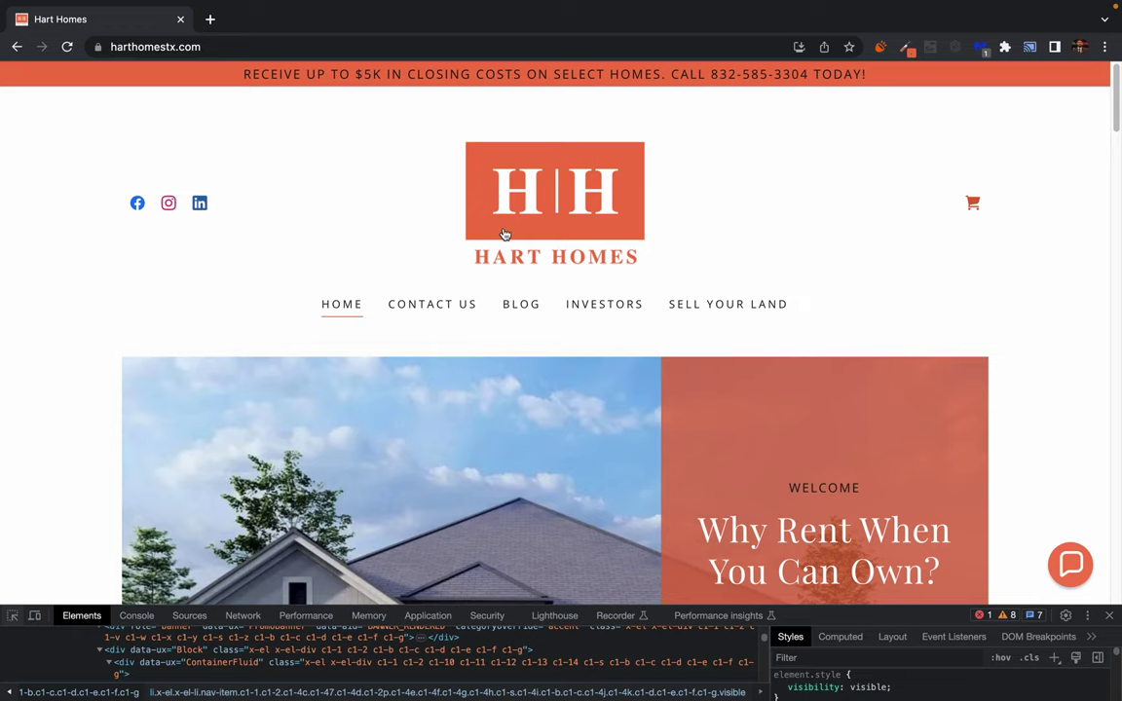
key("ctrl+Left")
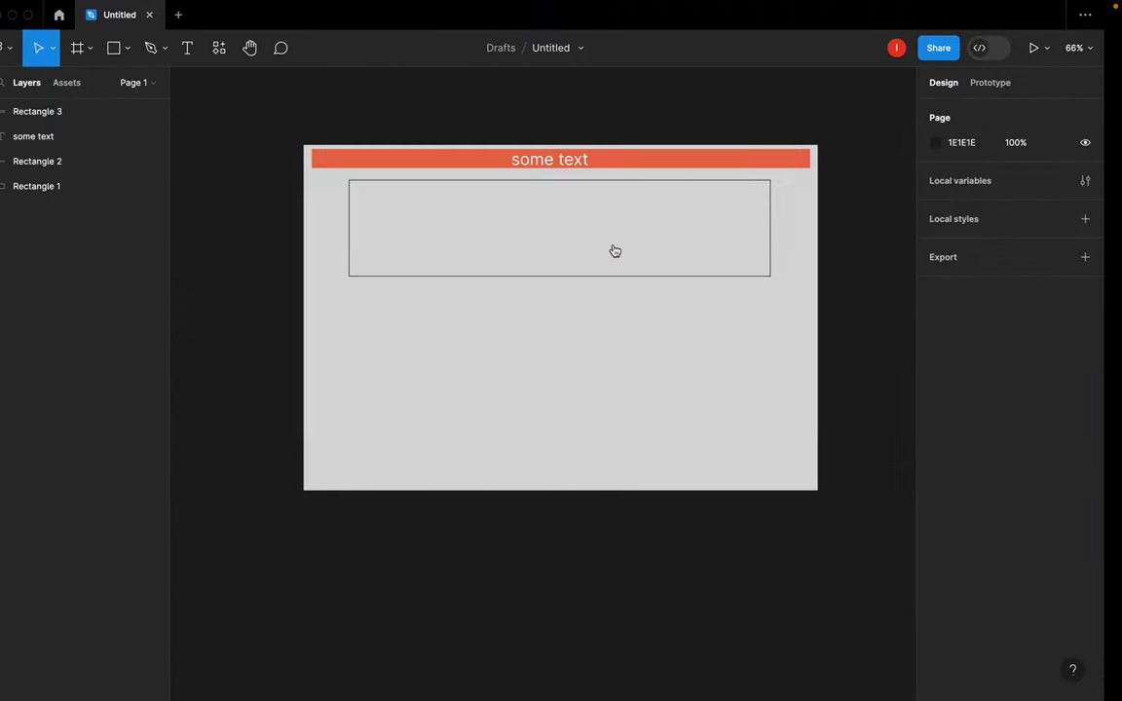
left_click(129, 50)
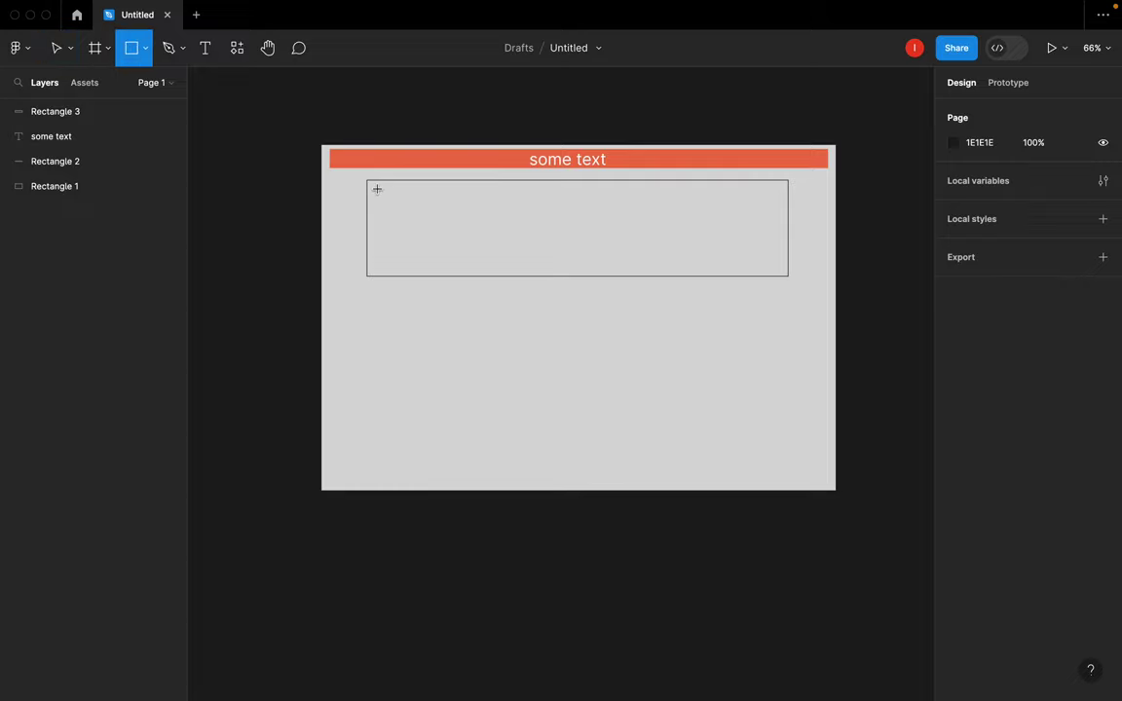
left_click_drag(377, 189, 496, 264)
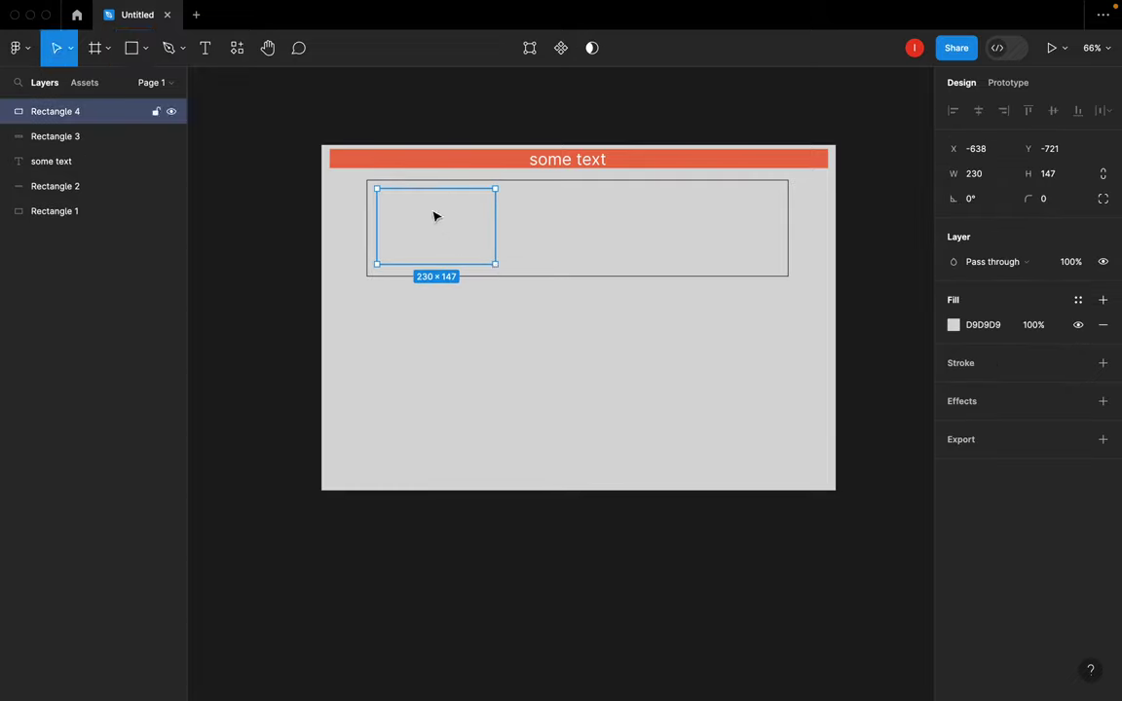
- Try placing a horizontally aligned copy of the small rectangle in the middle of the header box, undoing each attempt
left_click_drag(440, 216, 573, 216)
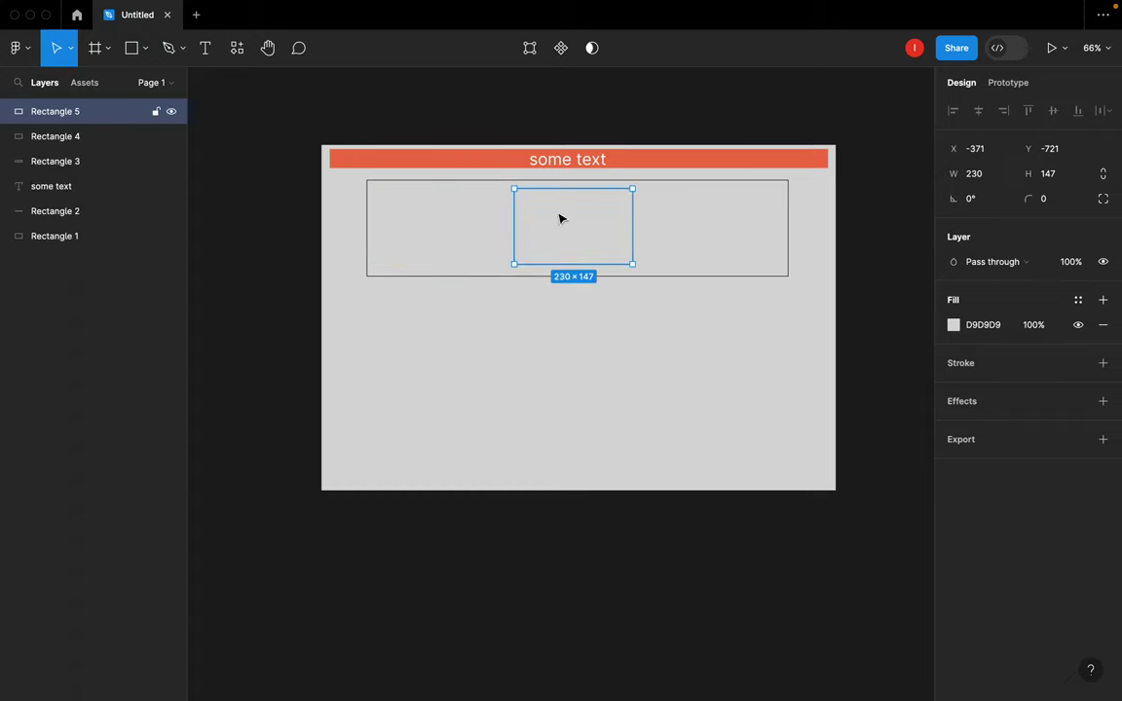
key("super+z")
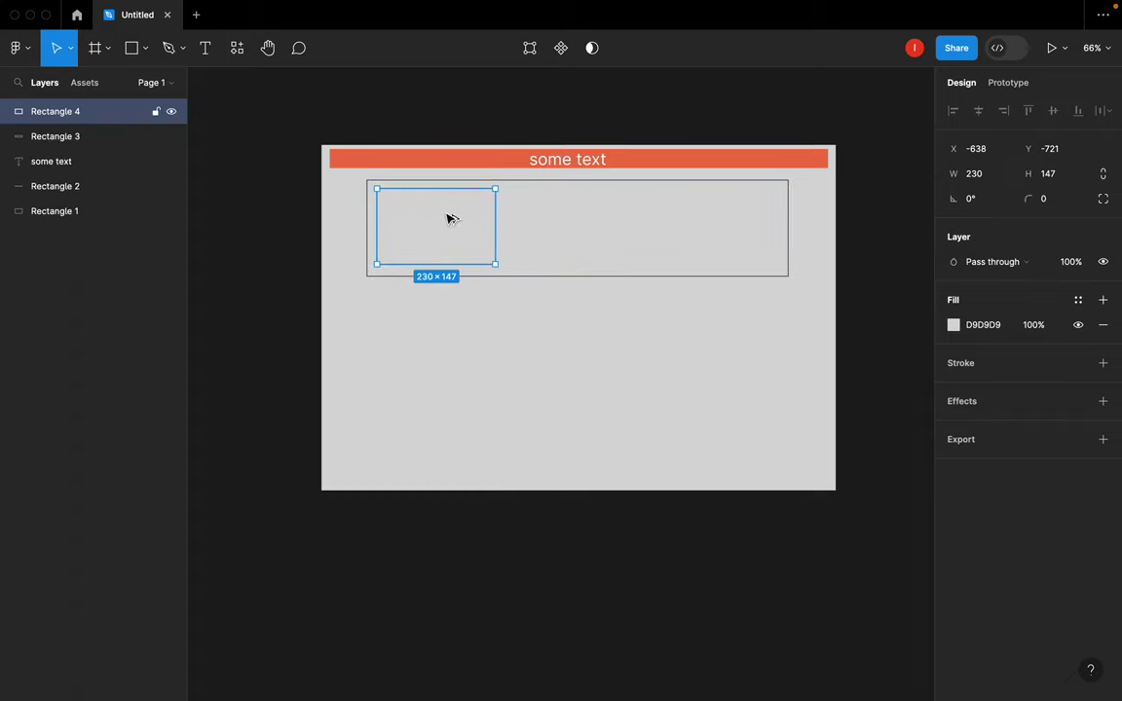
left_click_drag(450, 218, 597, 218)
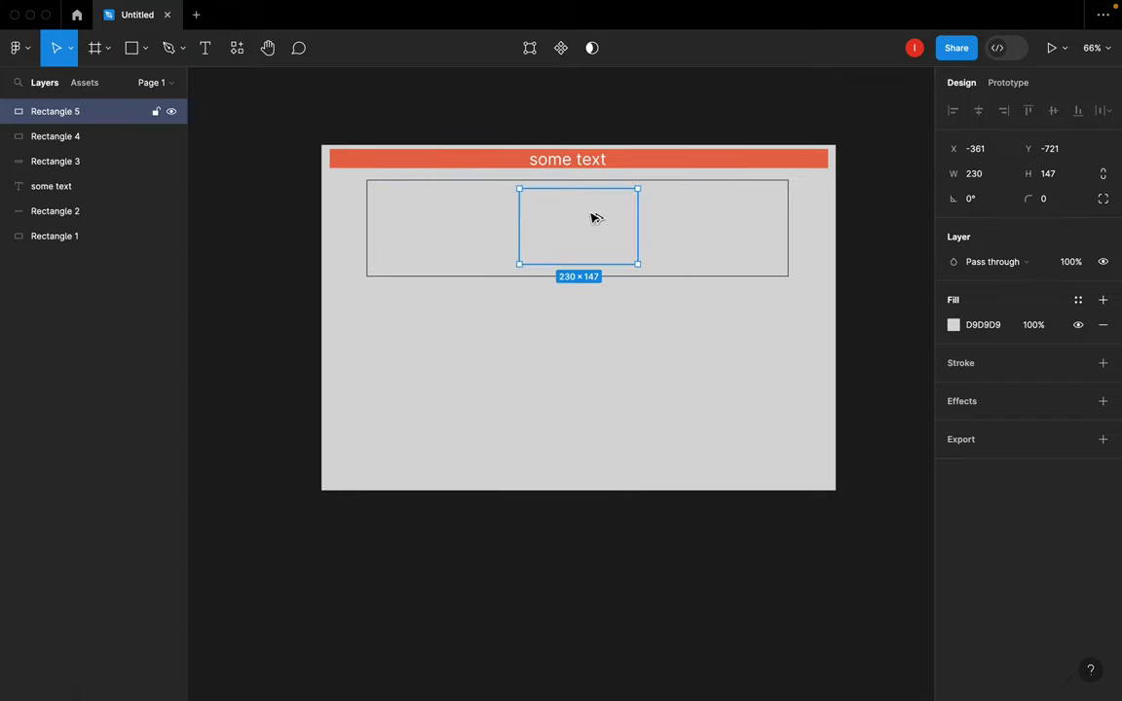
key("super+z")
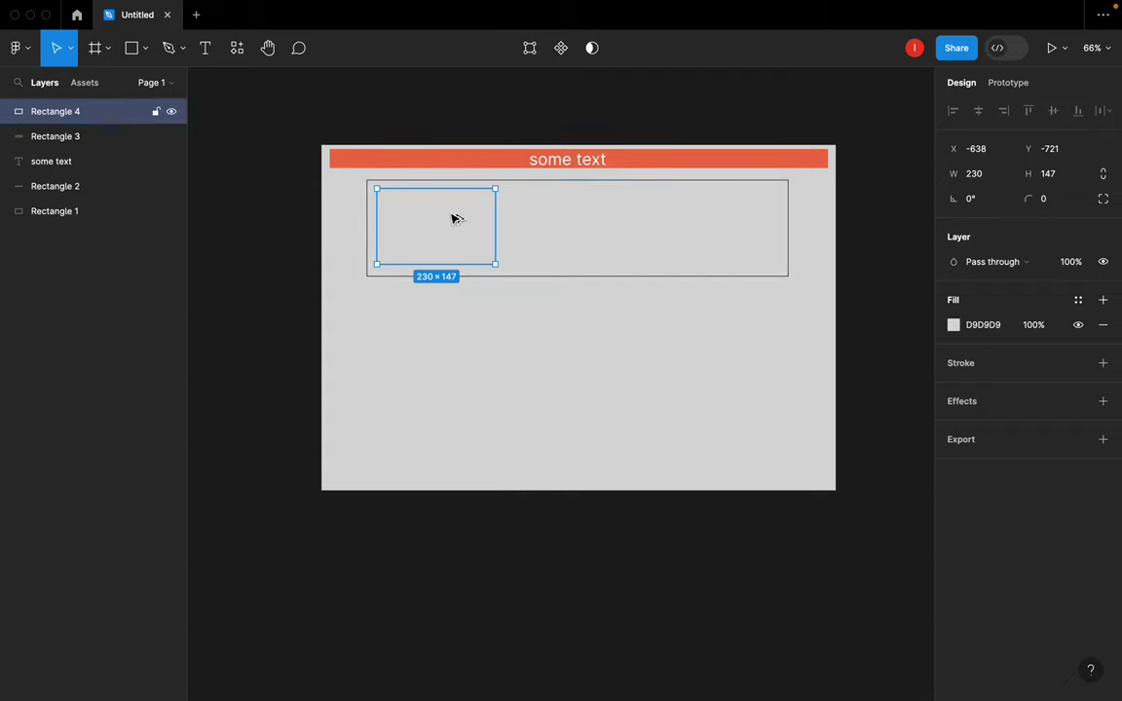
left_click_drag(454, 218, 593, 218)
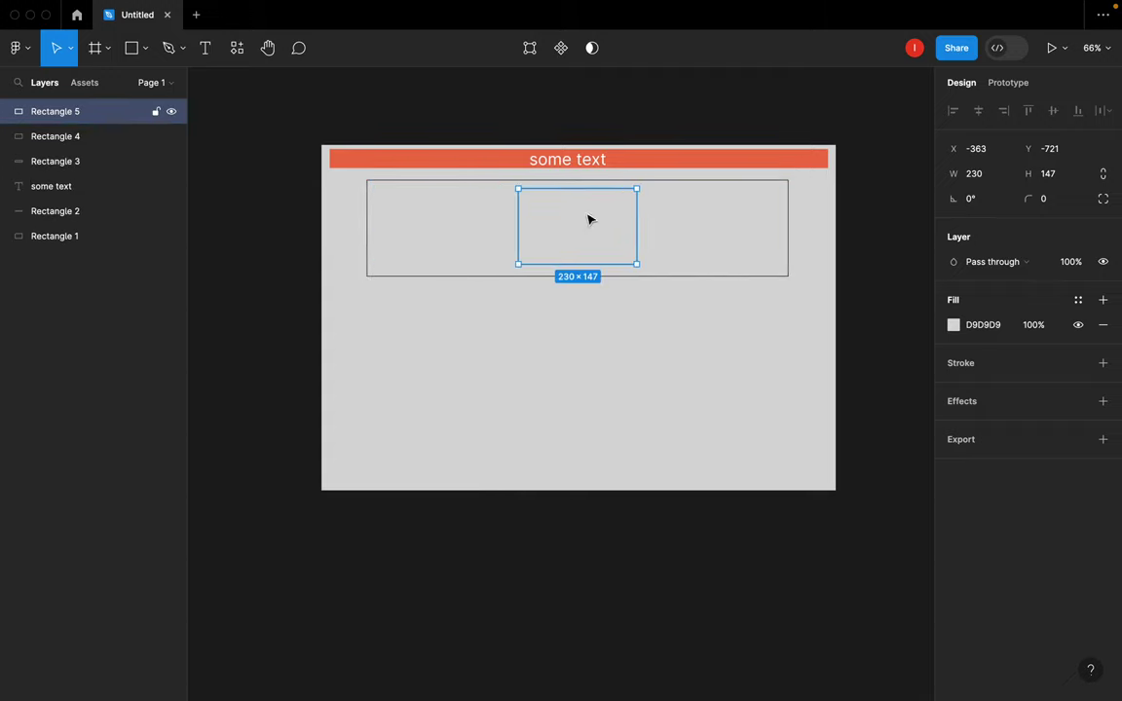
key("super+z")
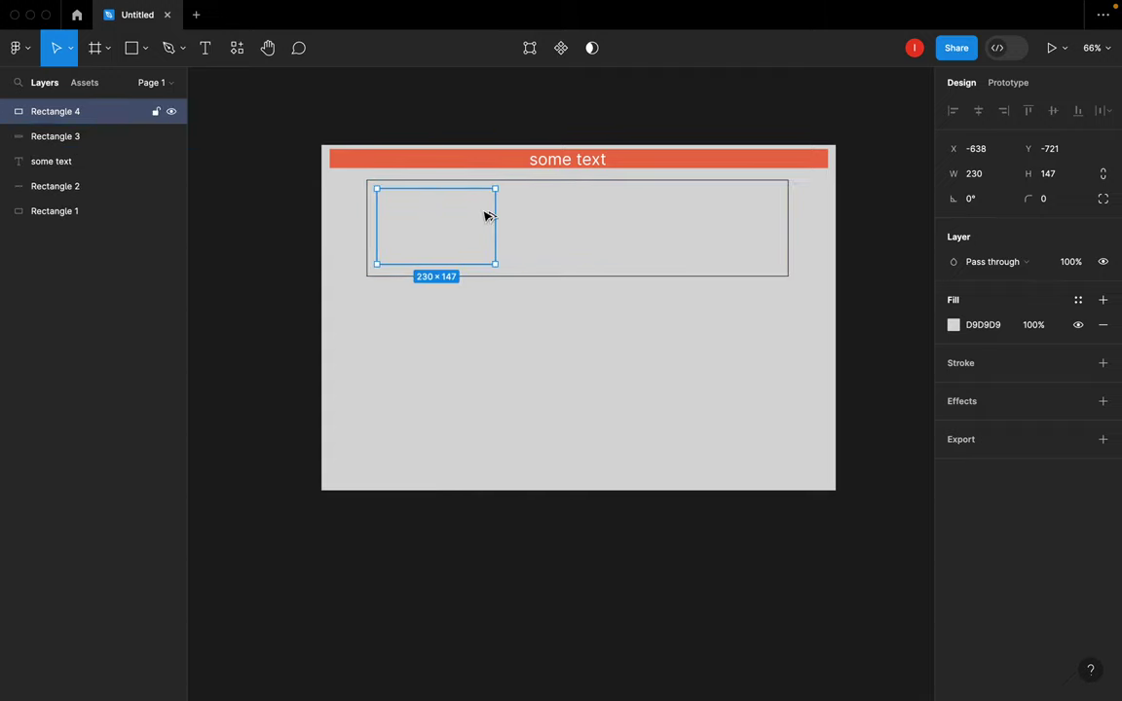
left_click_drag(487, 215, 614, 217)
key("super+z")
key("super+z")
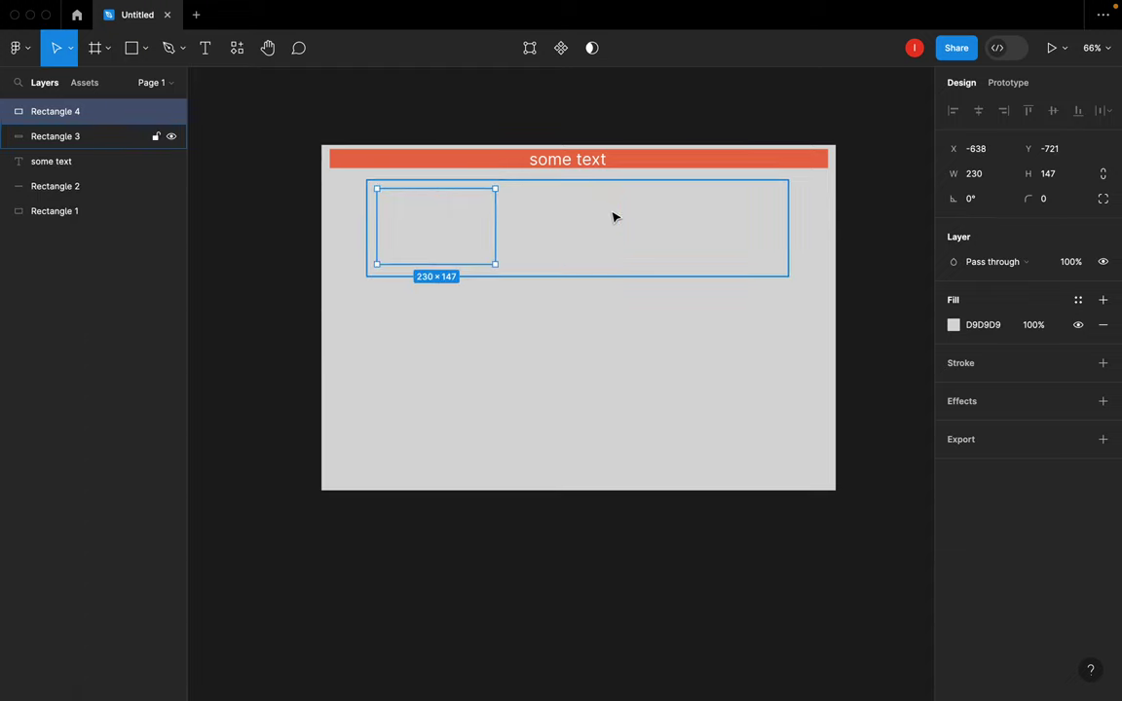
- Duplicate the small rectangle and place the copy beside the original in the header box, at X -315 and Y -721
left_click_drag(425, 223, 578, 225)
key("super+z")
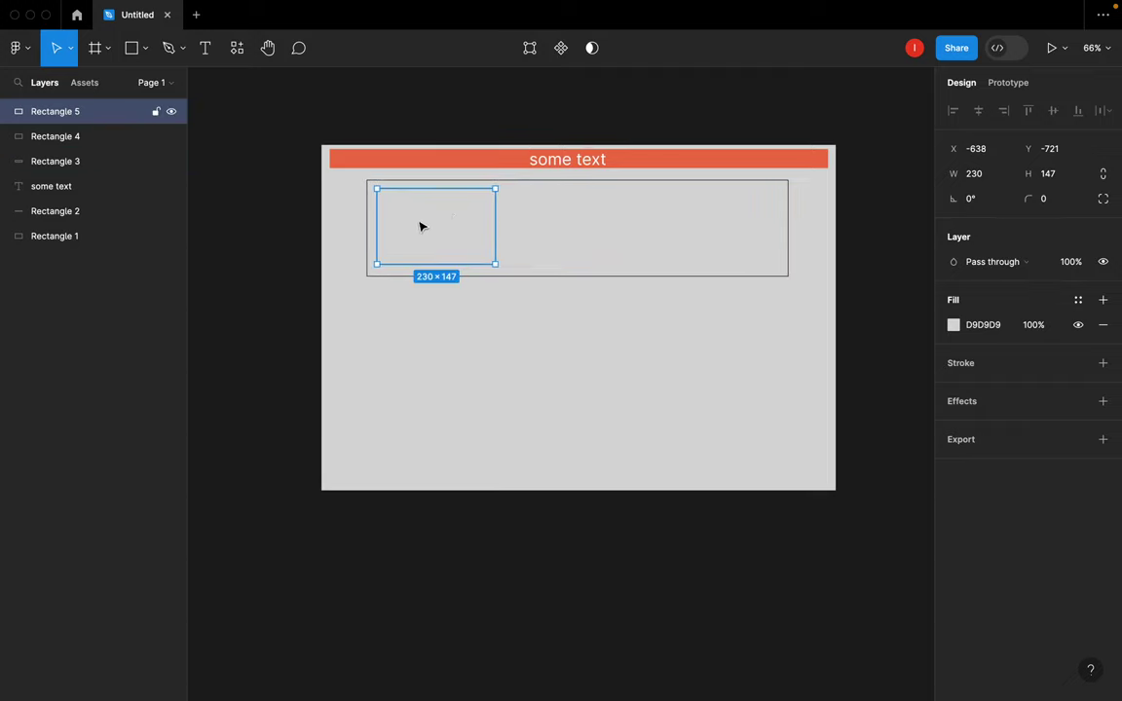
left_click_drag(421, 229, 432, 357)
key("super+z")
left_click_drag(395, 228, 578, 223)
key("super+z")
left_click(391, 228)
left_click(543, 231)
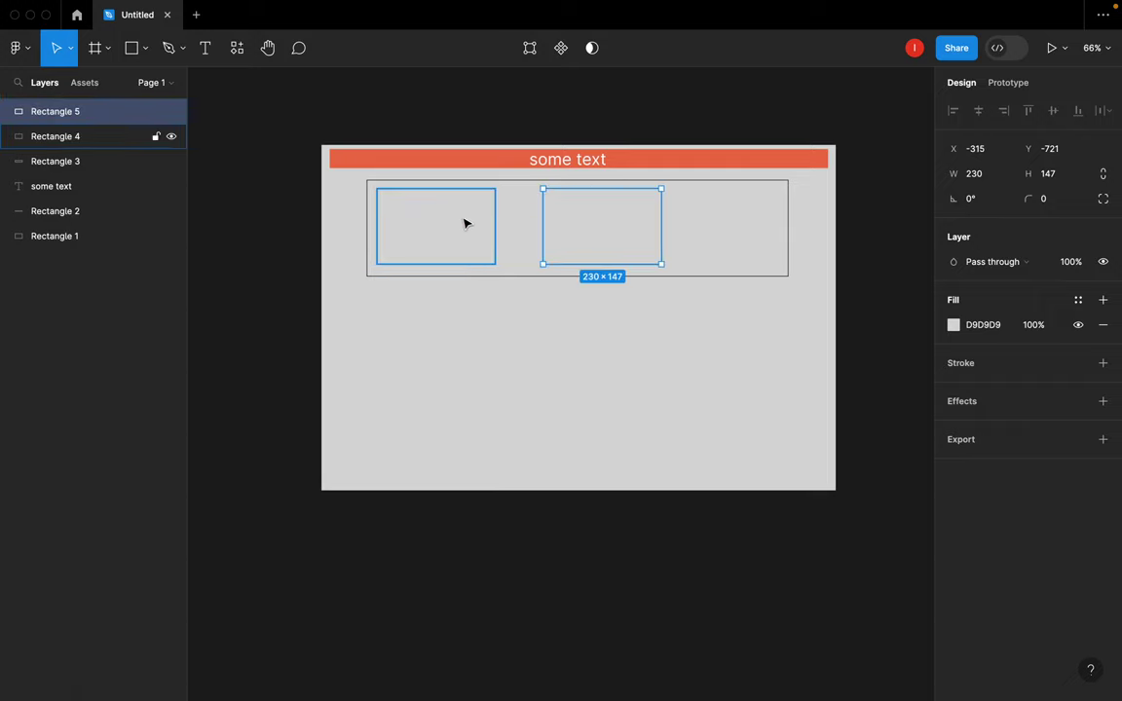